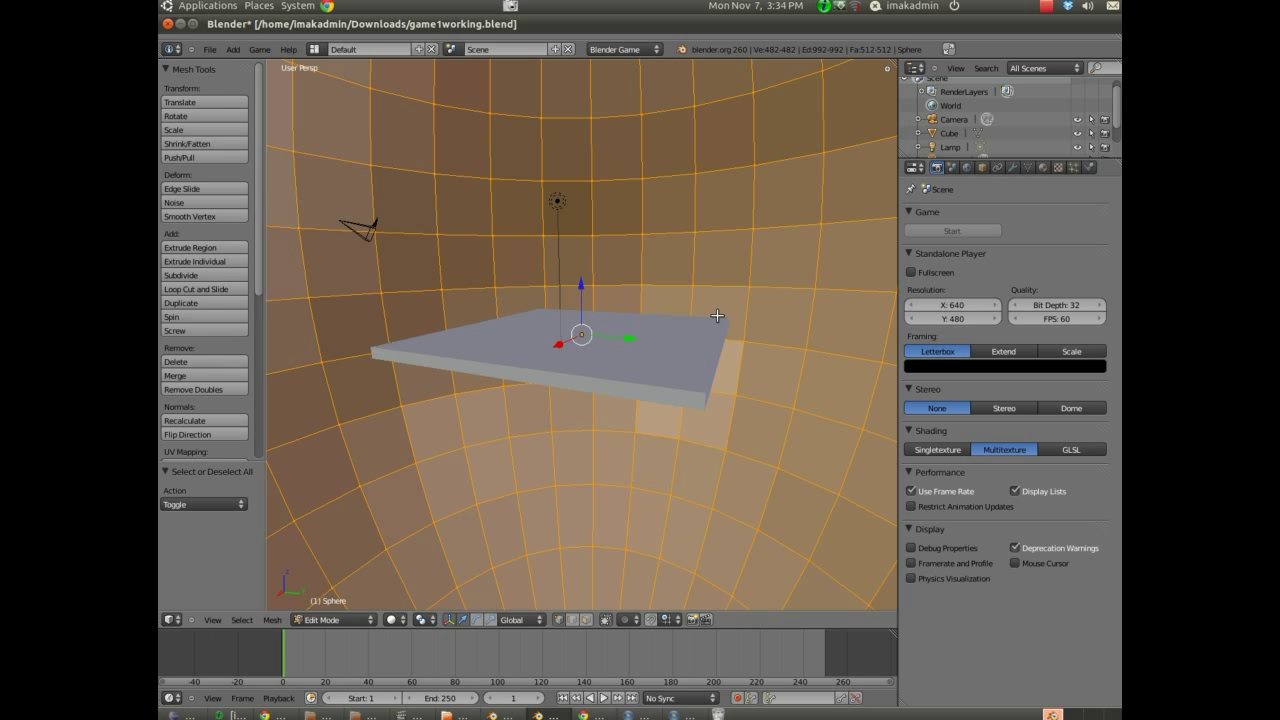
Orbit and zoom around the Edit Mode sphere, then bring the finished panorama scene window forward.
{"action": "middle_click_drag", "start_coordinate": [715, 314], "coordinate": [716, 321]}
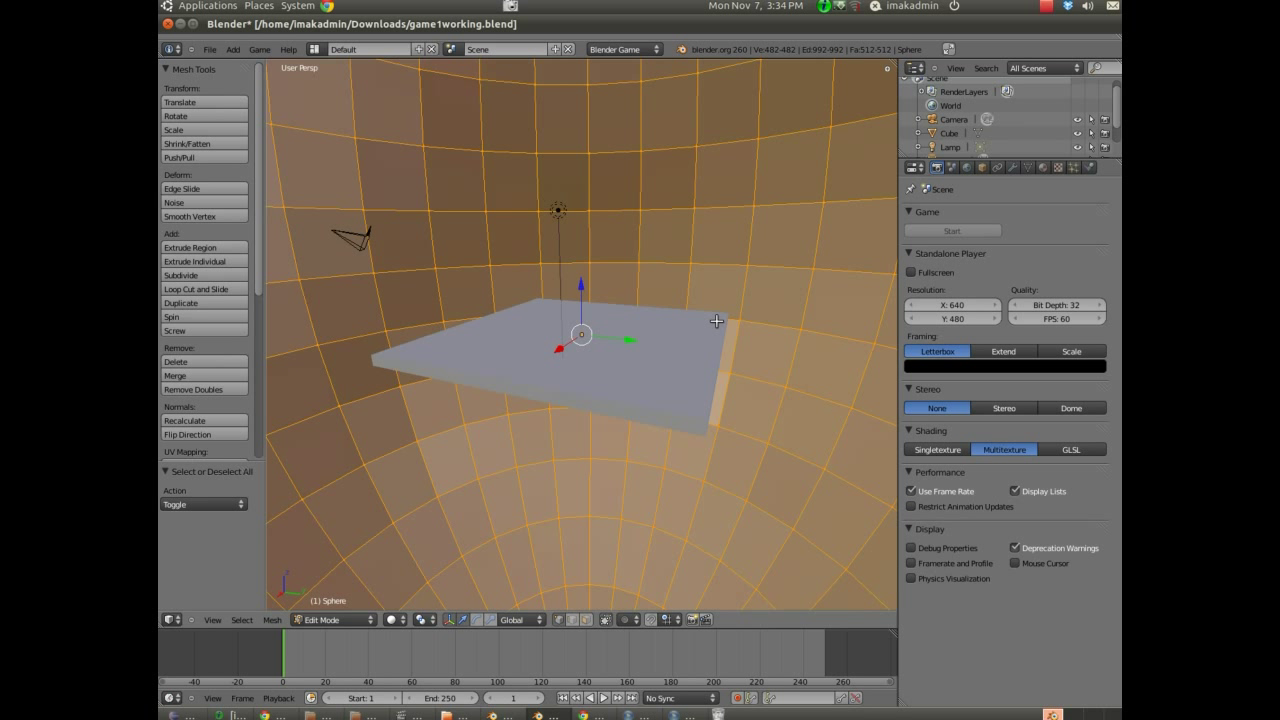
{"action": "scroll", "coordinate": [714, 330], "scroll_direction": "down", "scroll_amount": 8}
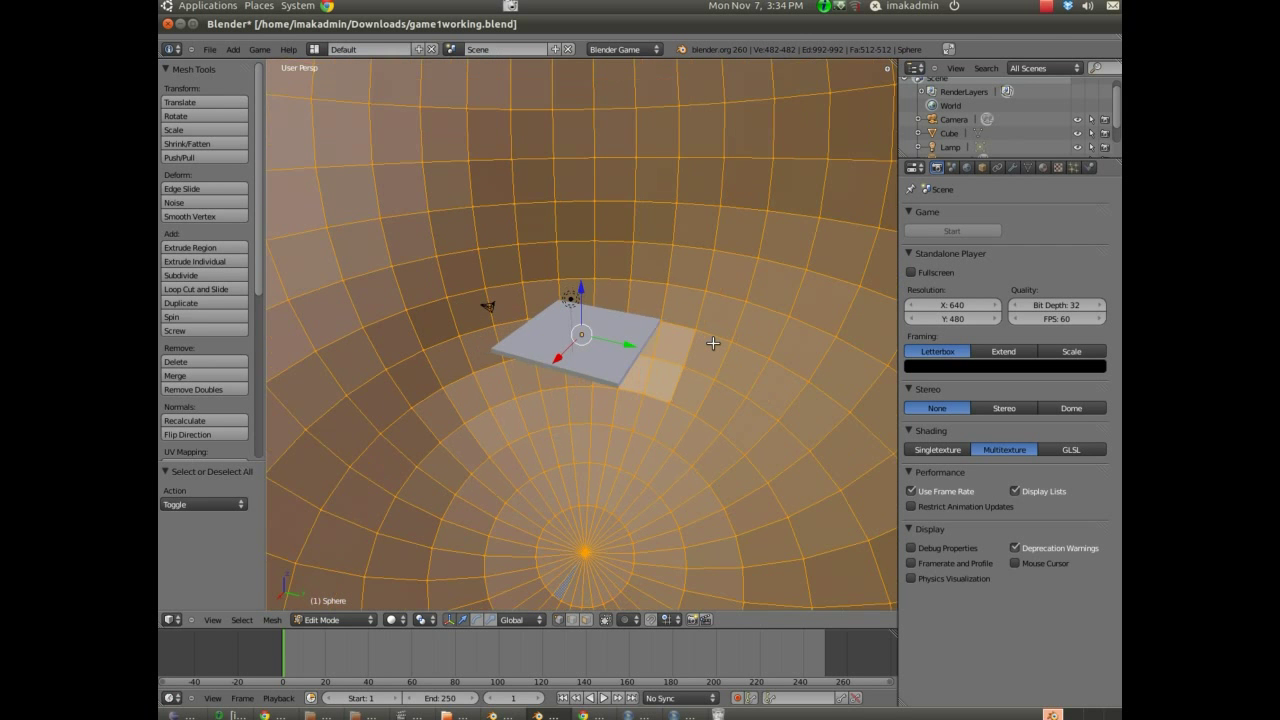
{"action": "scroll", "coordinate": [713, 343], "scroll_direction": "down", "scroll_amount": 3}
{"action": "scroll", "coordinate": [718, 340], "scroll_direction": "up", "scroll_amount": 8}
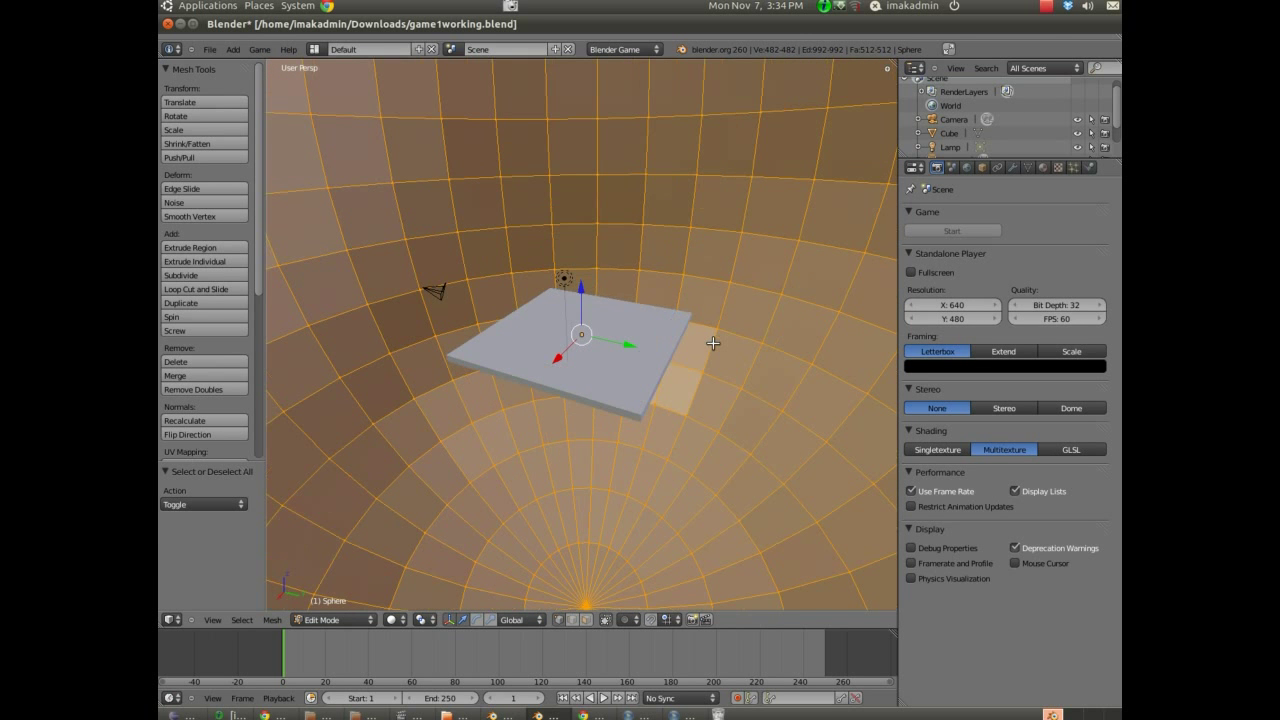
{"action": "middle_click_drag", "start_coordinate": [609, 406], "coordinate": [600, 391]}
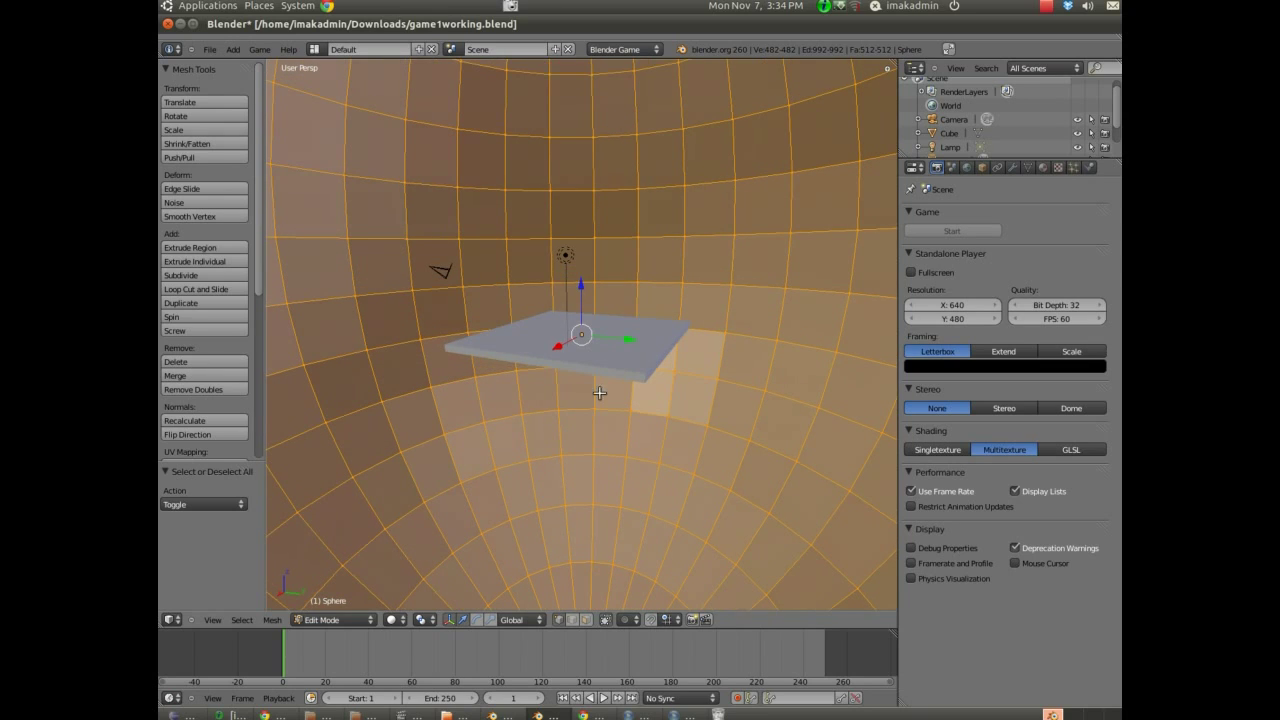
{"action": "left_click", "coordinate": [552, 712]}
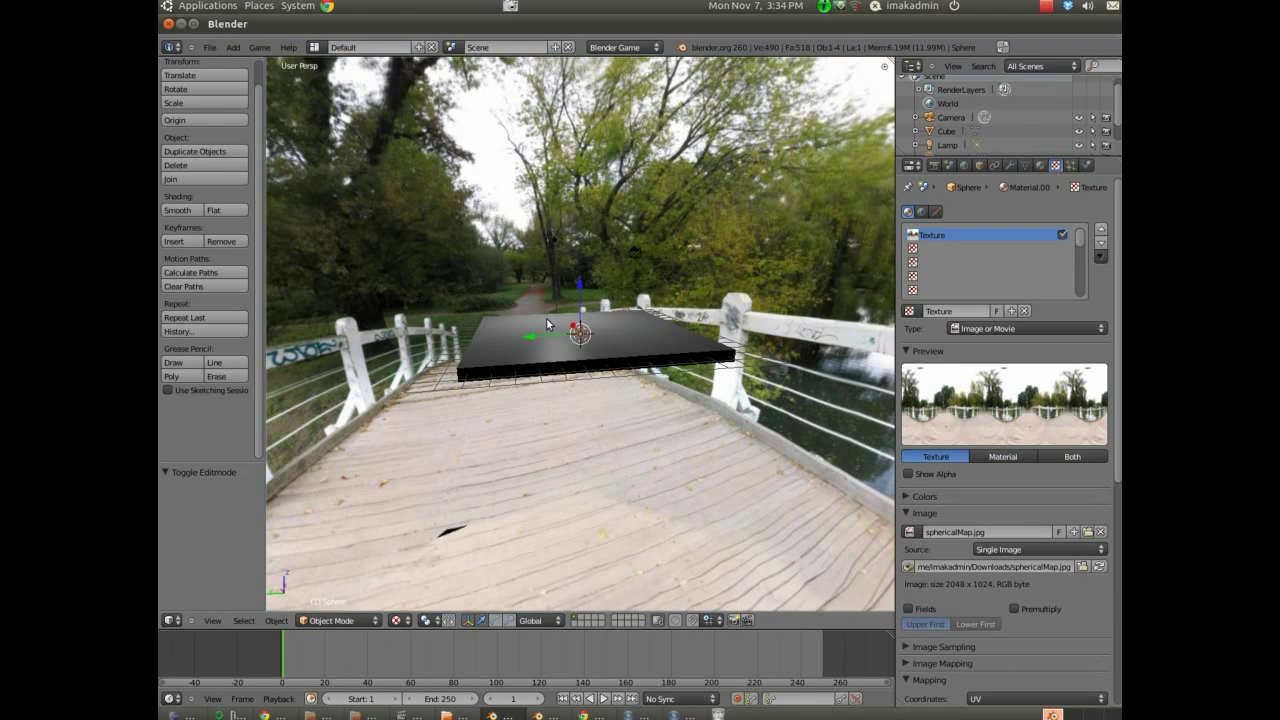
{"action": "middle_click_drag", "start_coordinate": [546, 317], "coordinate": [339, 297]}
{"action": "middle_click_drag", "start_coordinate": [549, 369], "coordinate": [609, 313]}
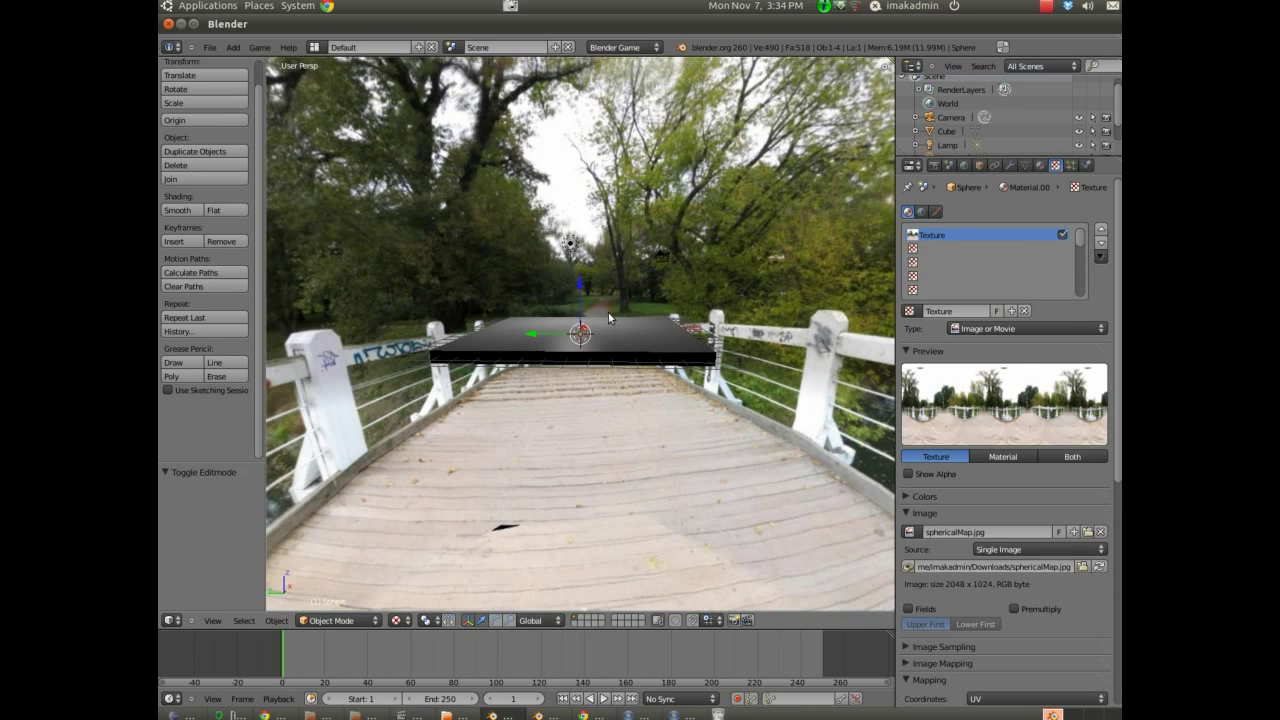
Return to game1working.blend and switch the render engine to Blender Render, then back to Blender Game.
{"action": "left_click", "coordinate": [547, 716]}
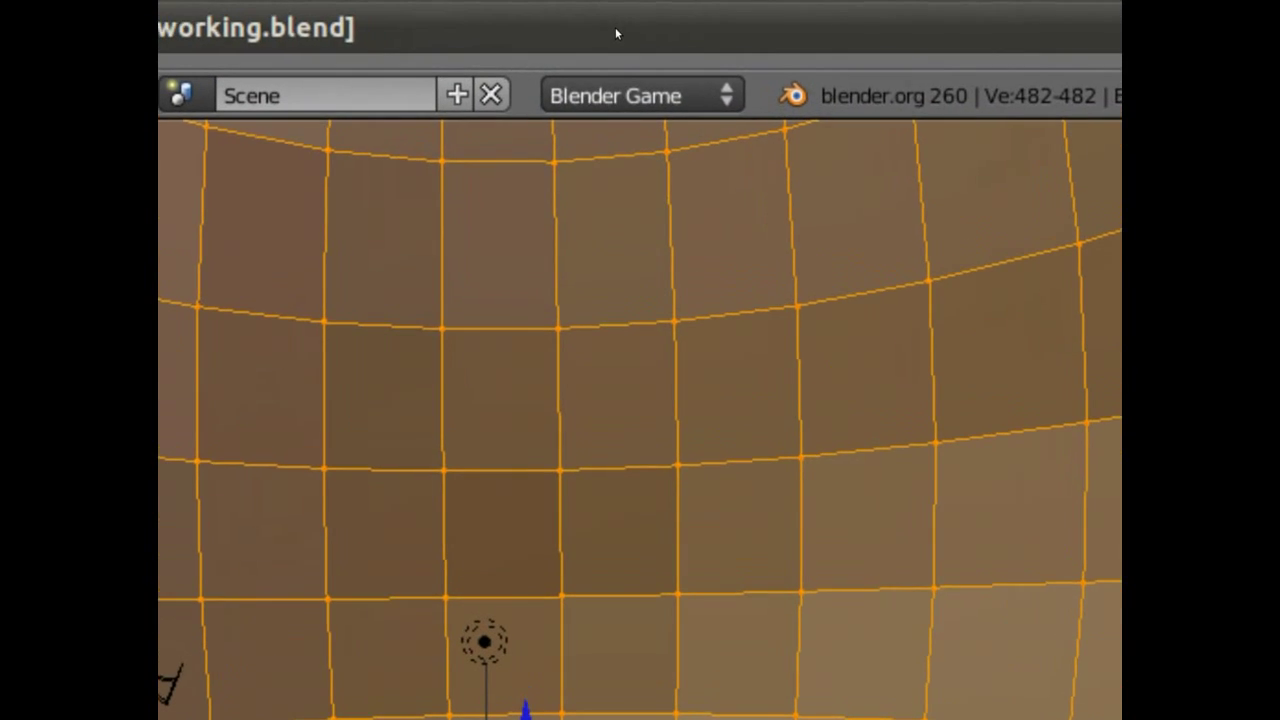
{"action": "left_click", "coordinate": [616, 95]}
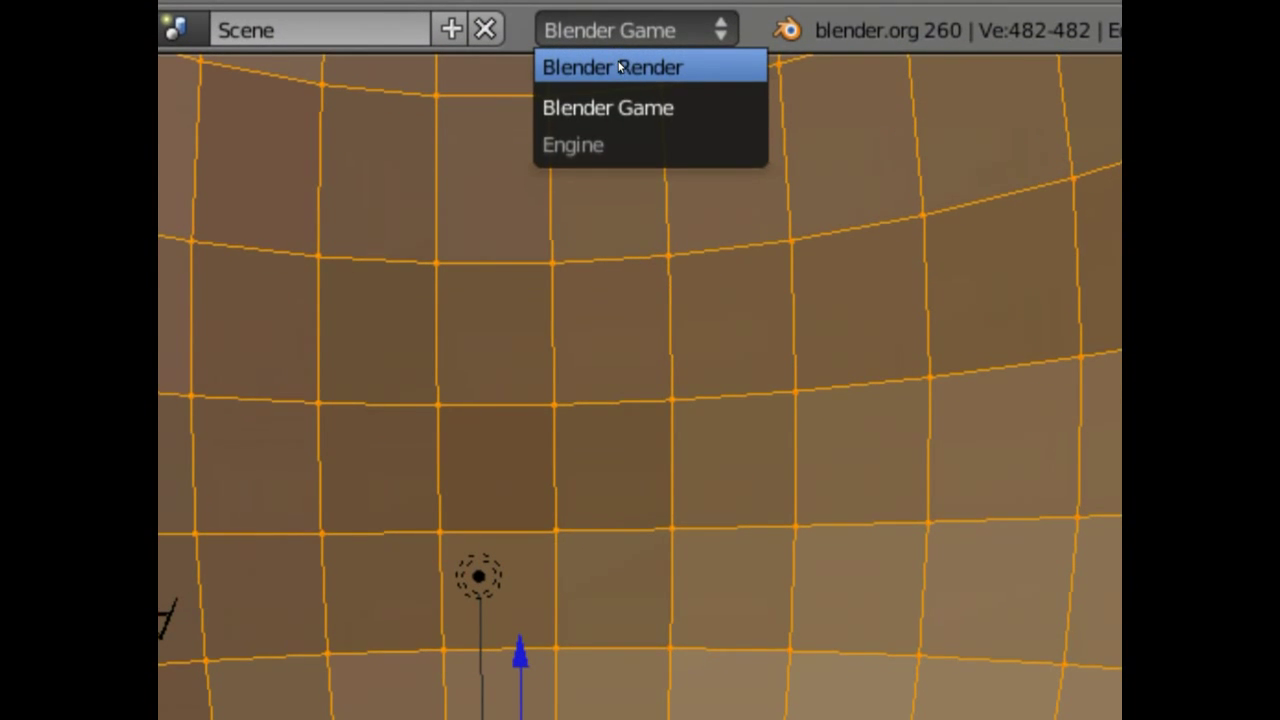
{"action": "left_click", "coordinate": [620, 132]}
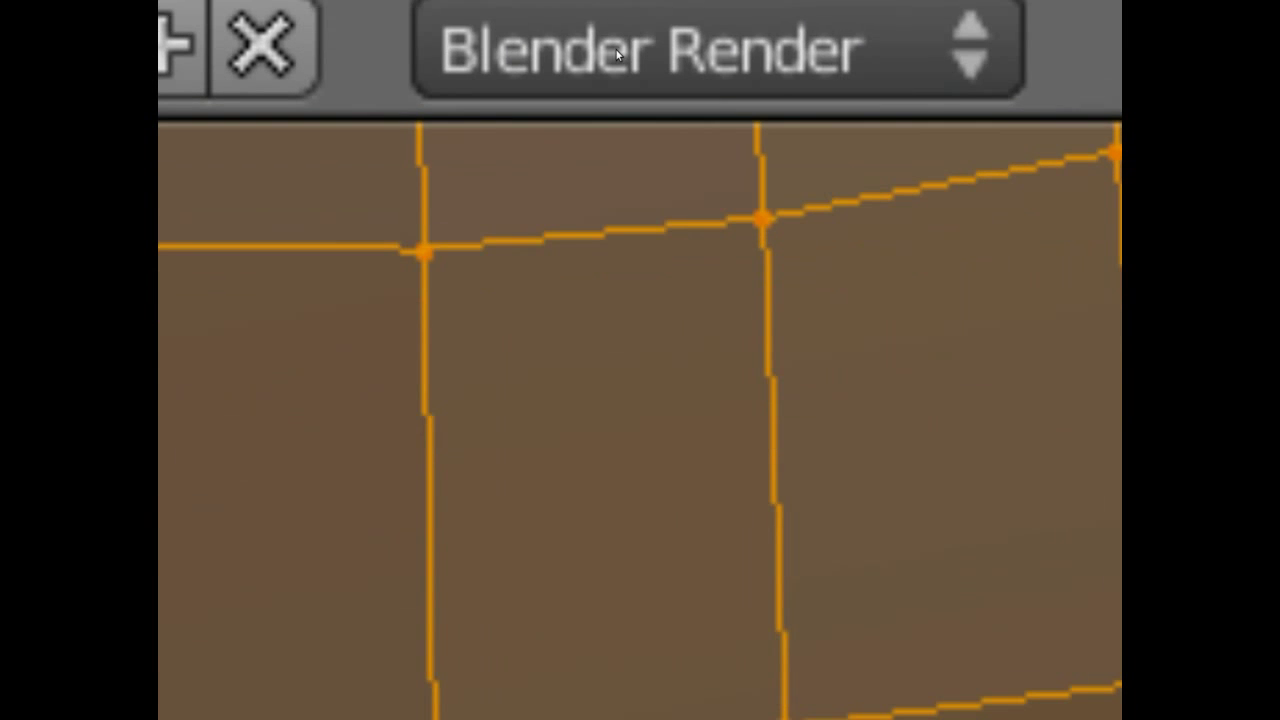
{"action": "left_click", "coordinate": [616, 39]}
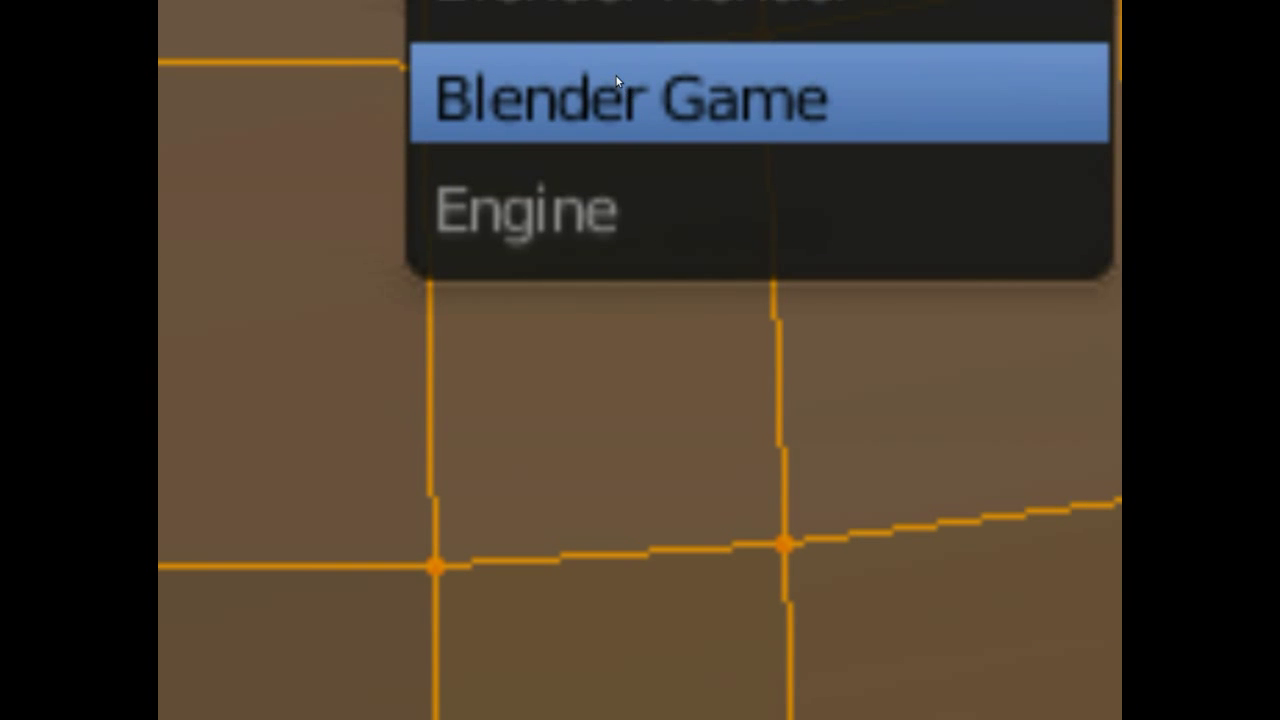
{"action": "left_click", "coordinate": [620, 275]}
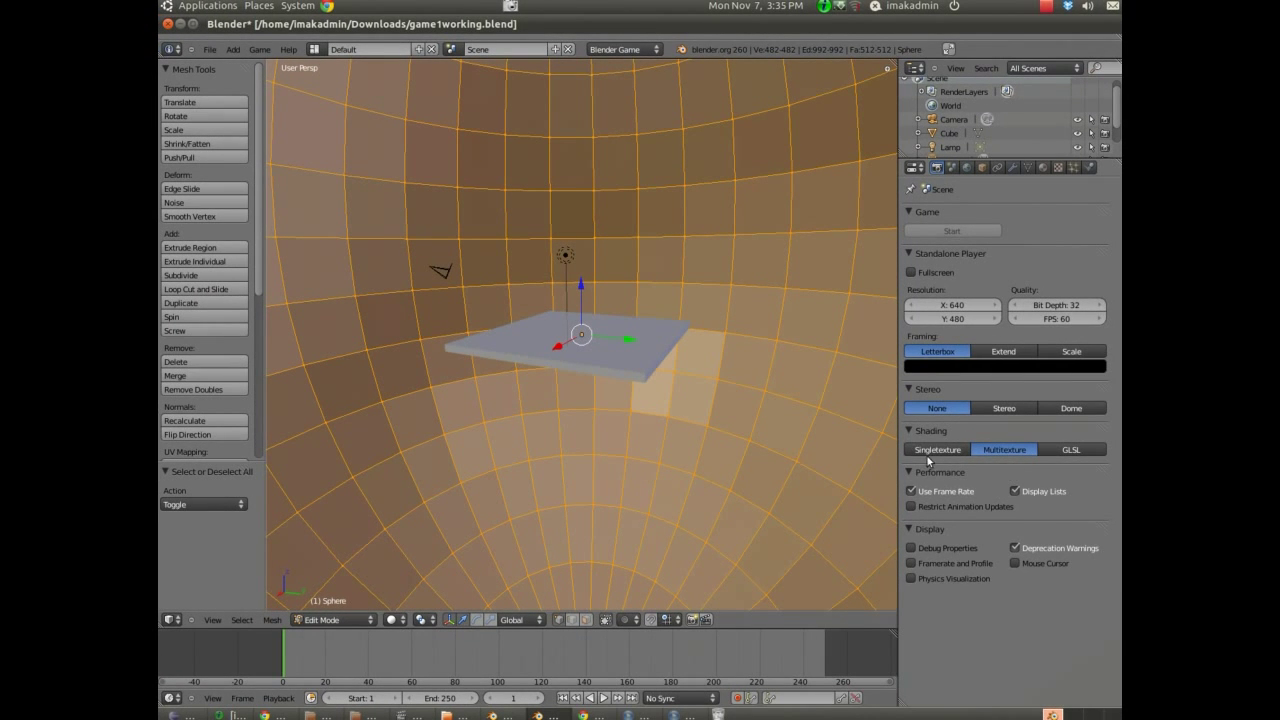
Change the game shading mode from Multitexture to GLSL.
{"action": "left_click", "coordinate": [1088, 452]}
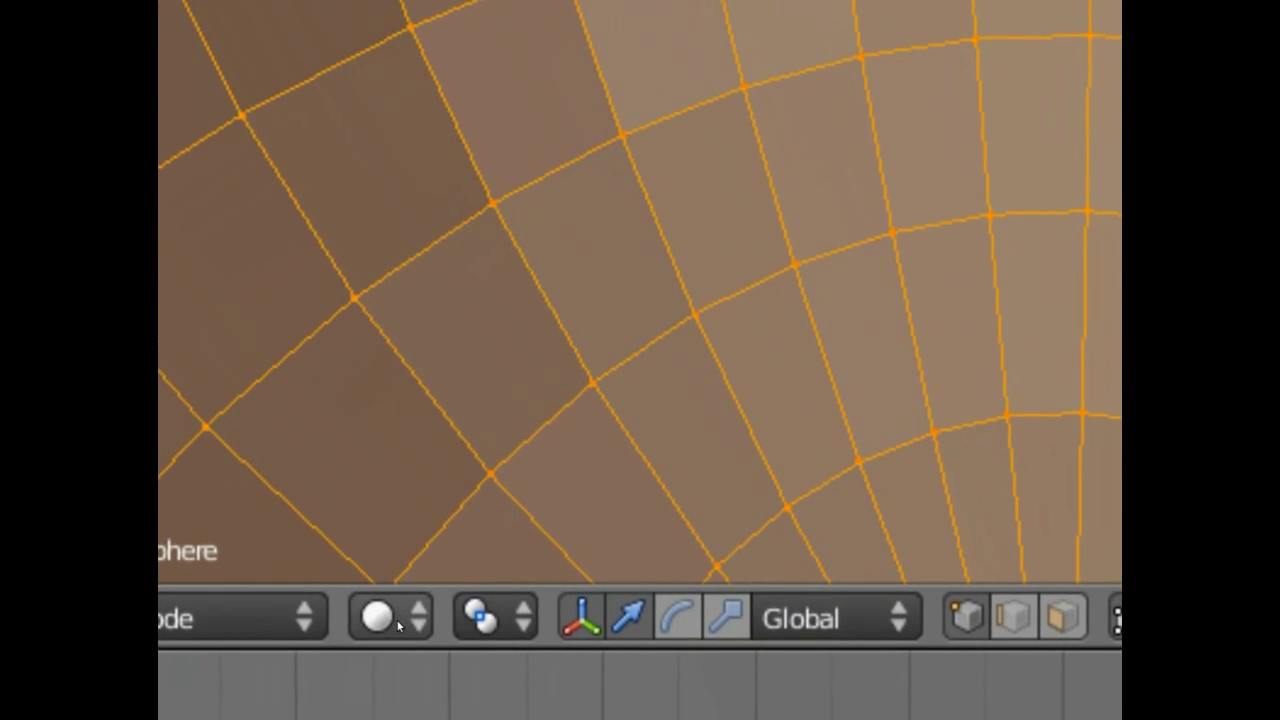
Bring up the 3D view's Viewport Shading list to choose Textured display.
{"action": "left_click", "coordinate": [460, 589]}
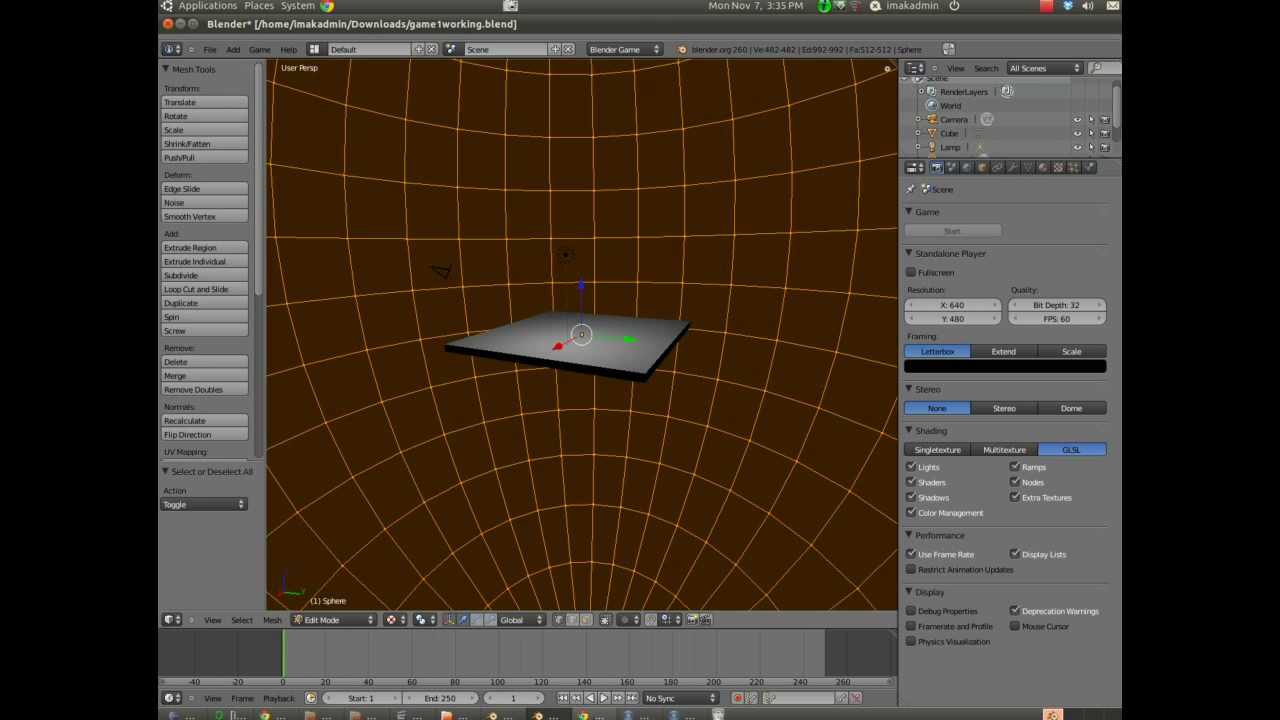
In Chrome, search Google Images for 'spherical map' and filter the results to Large size.
{"action": "left_click", "coordinate": [588, 714]}
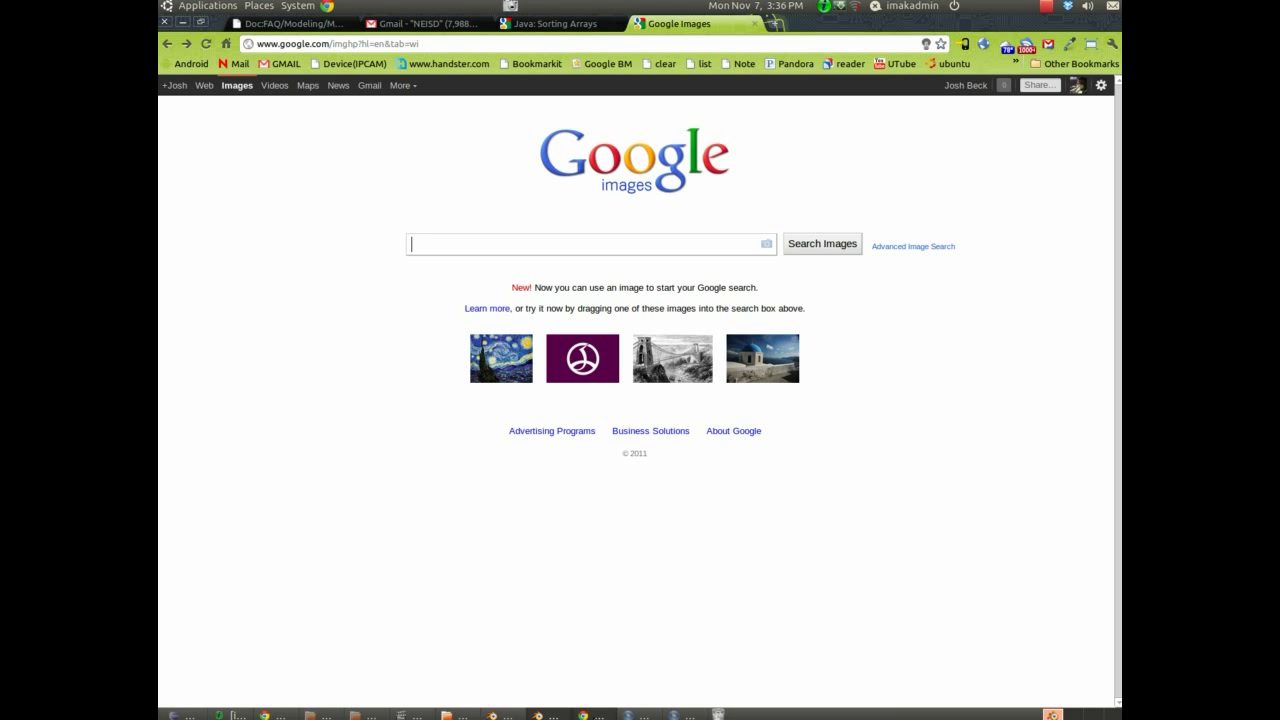
{"action": "type", "text": "spherical map"}
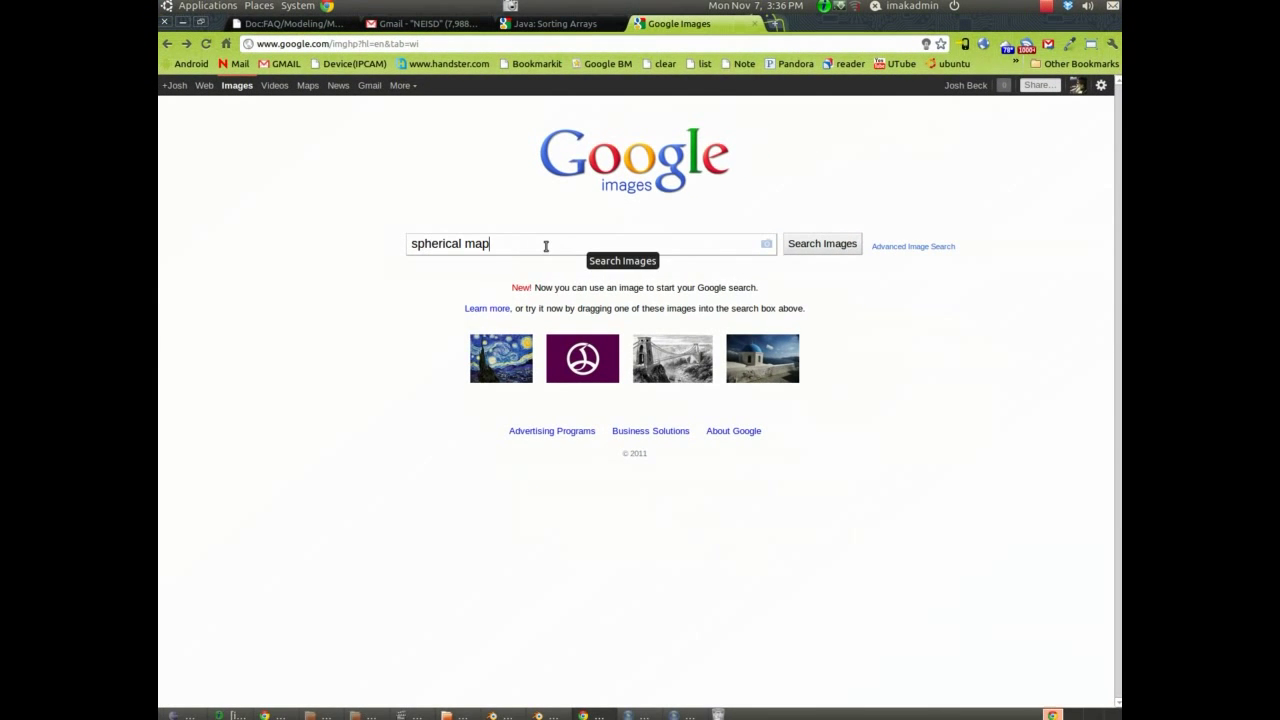
{"action": "key", "text": "Return"}
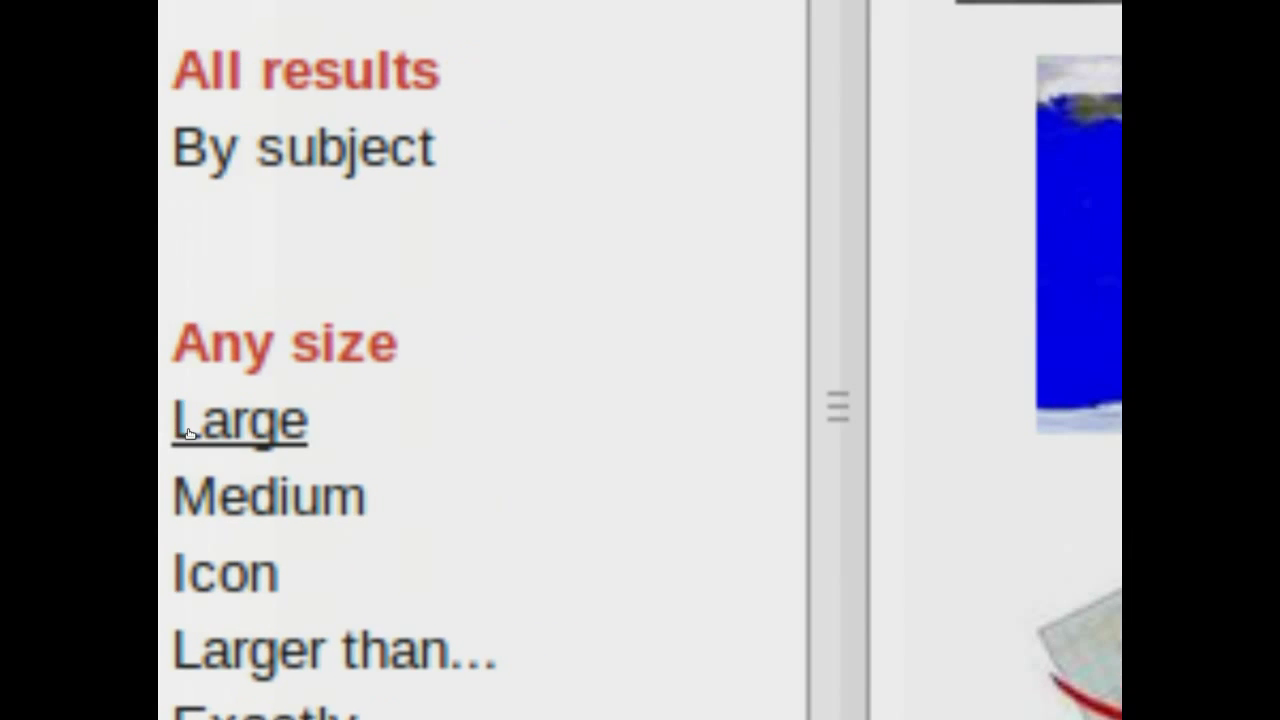
{"action": "left_click", "coordinate": [225, 415]}
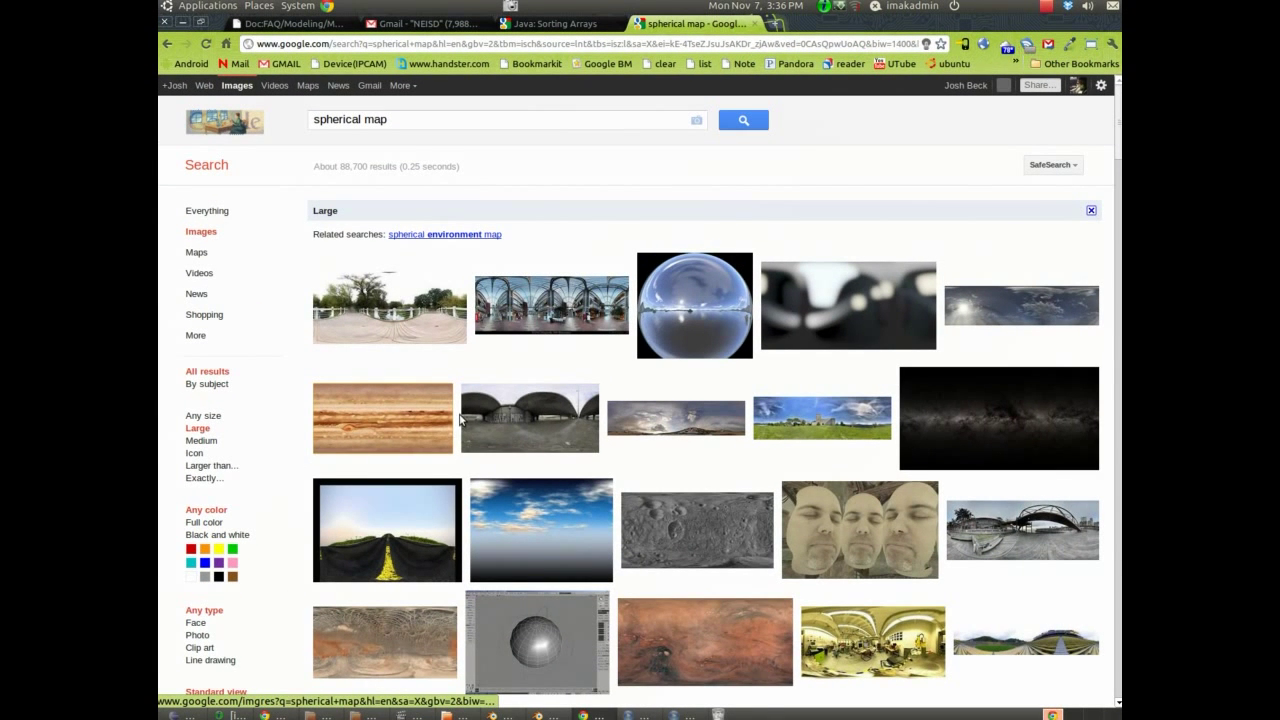
{"action": "mouse_move", "coordinate": [419, 313]}
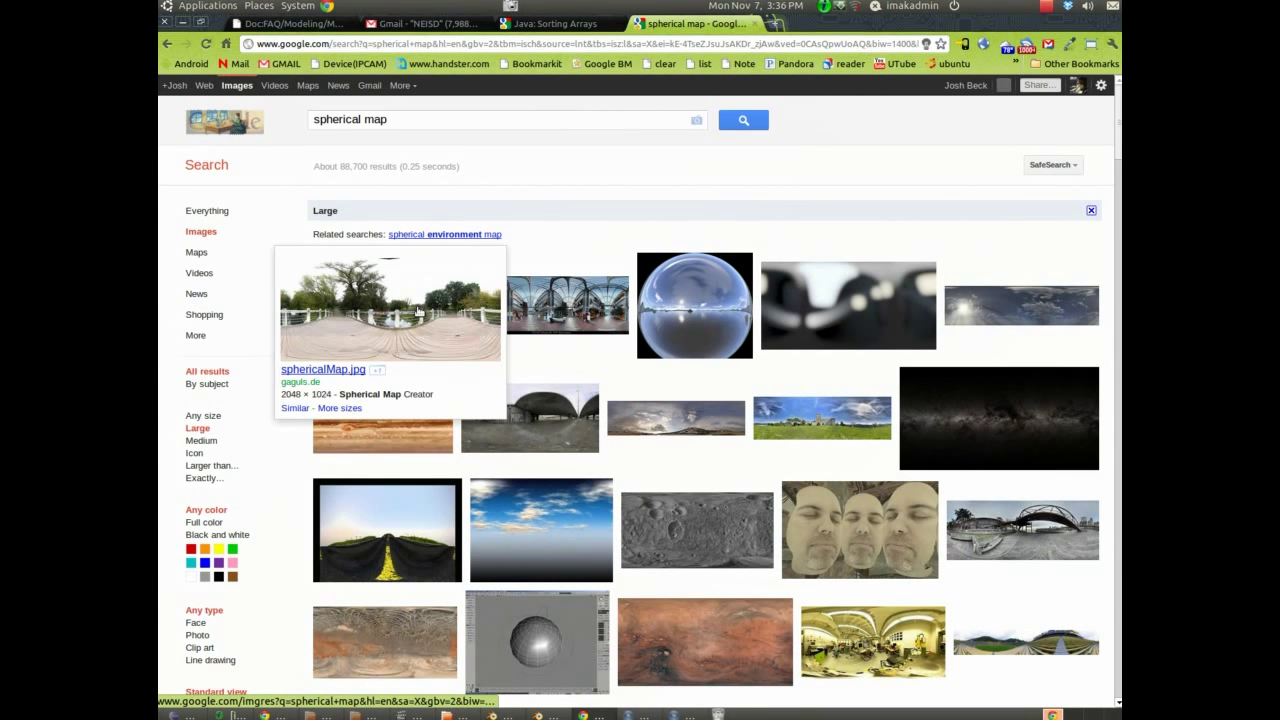
View sphericalMap.jpg full size, start and cancel Save Image As, then return to Blender.
{"action": "left_click", "coordinate": [419, 313]}
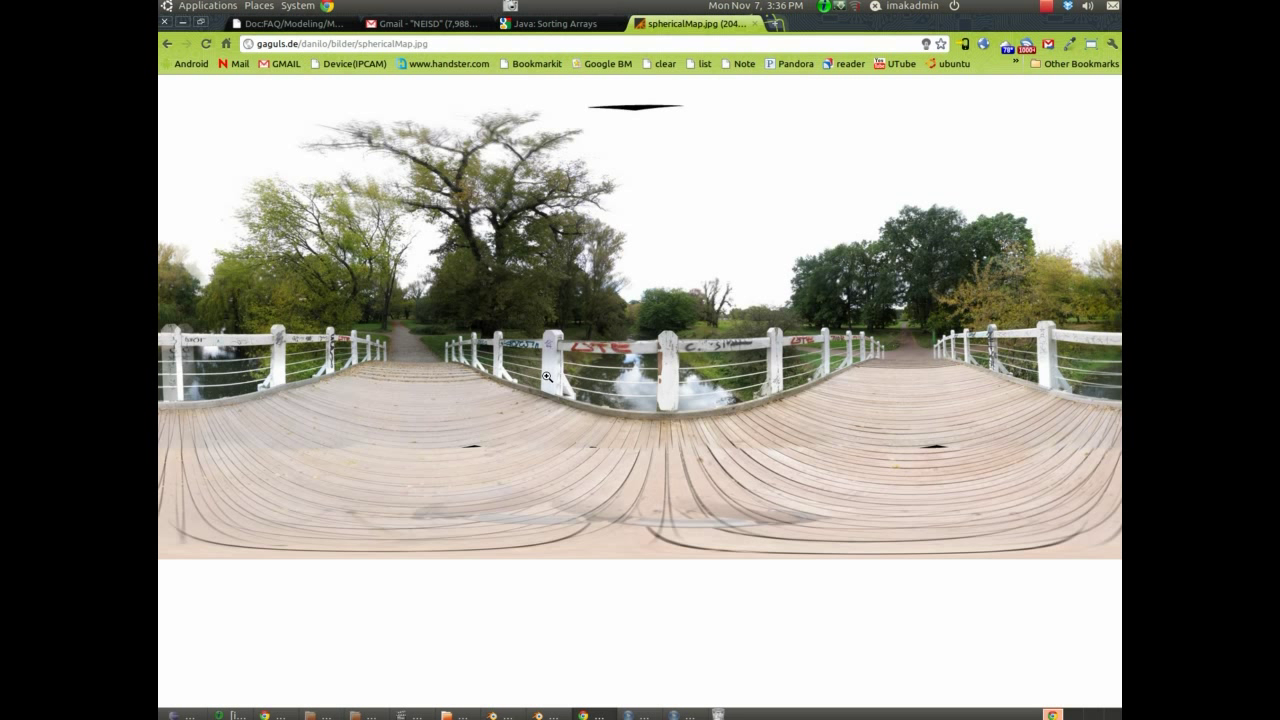
{"action": "right_click", "coordinate": [615, 165]}
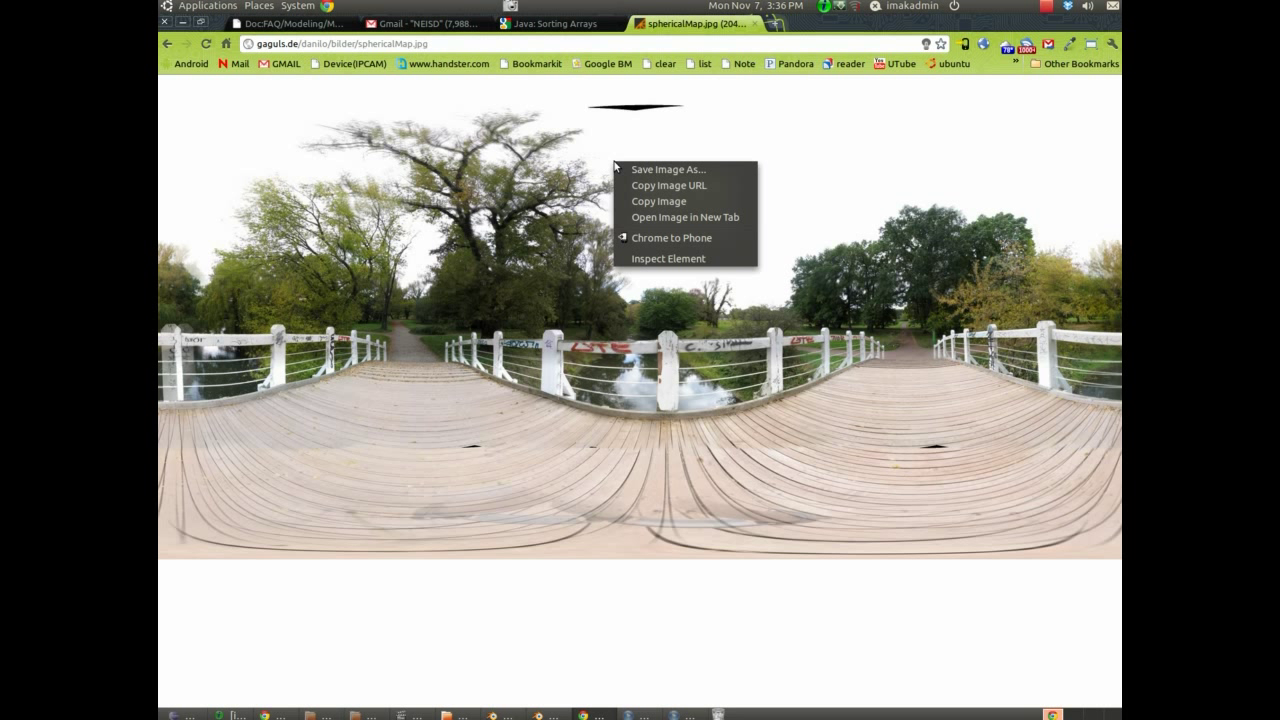
{"action": "left_click", "coordinate": [668, 170]}
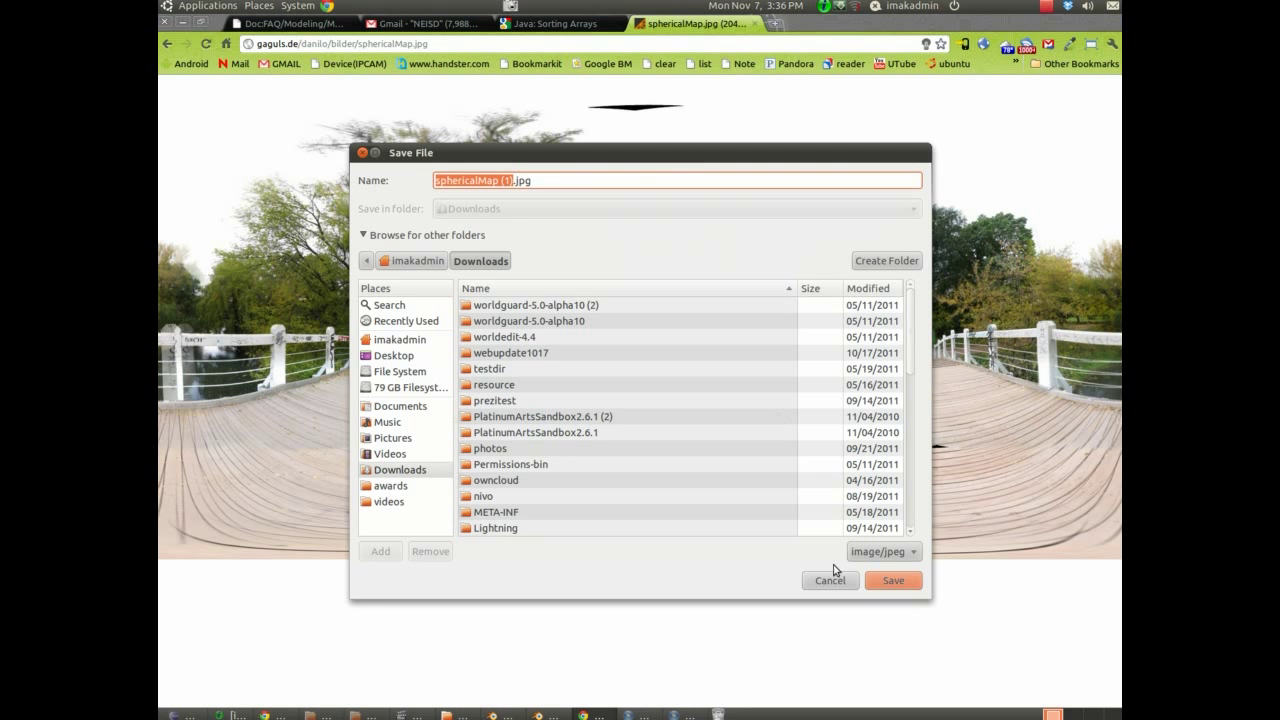
{"action": "left_click", "coordinate": [836, 581]}
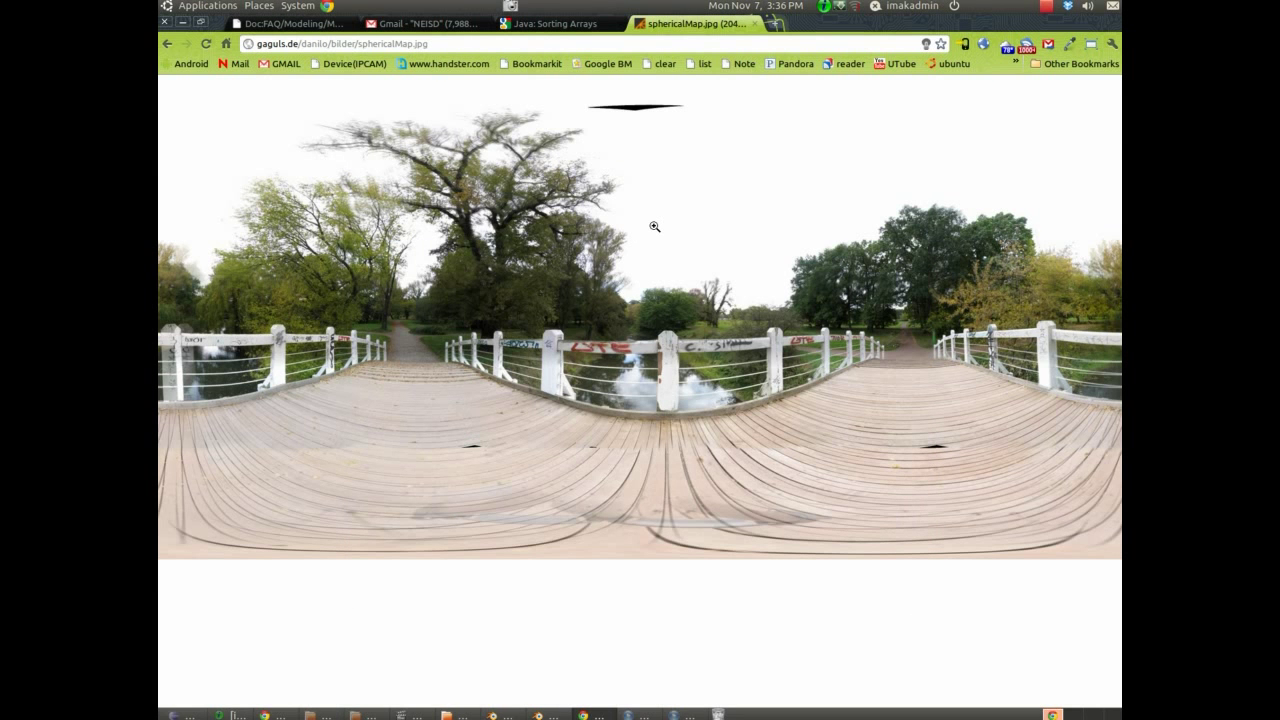
{"action": "left_click", "coordinate": [548, 716]}
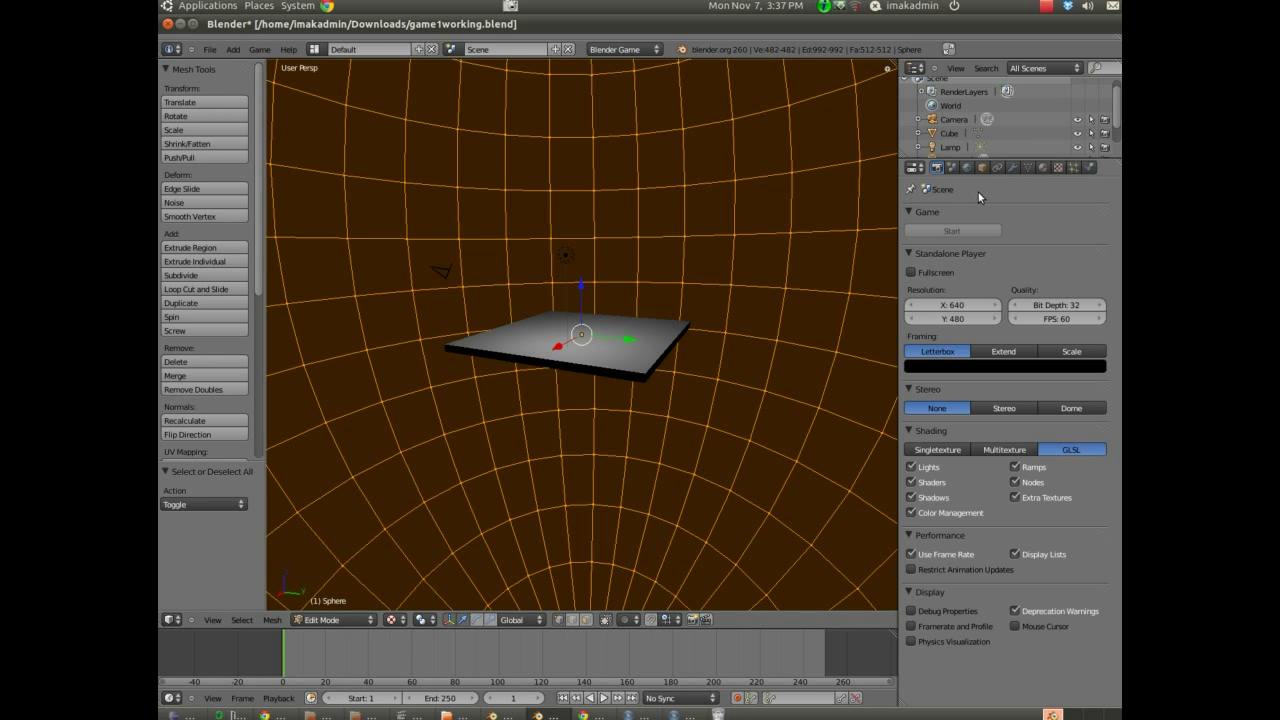
Give the sphere a new material, Material.001, with Shadeless enabled.
{"action": "left_click", "coordinate": [1042, 168]}
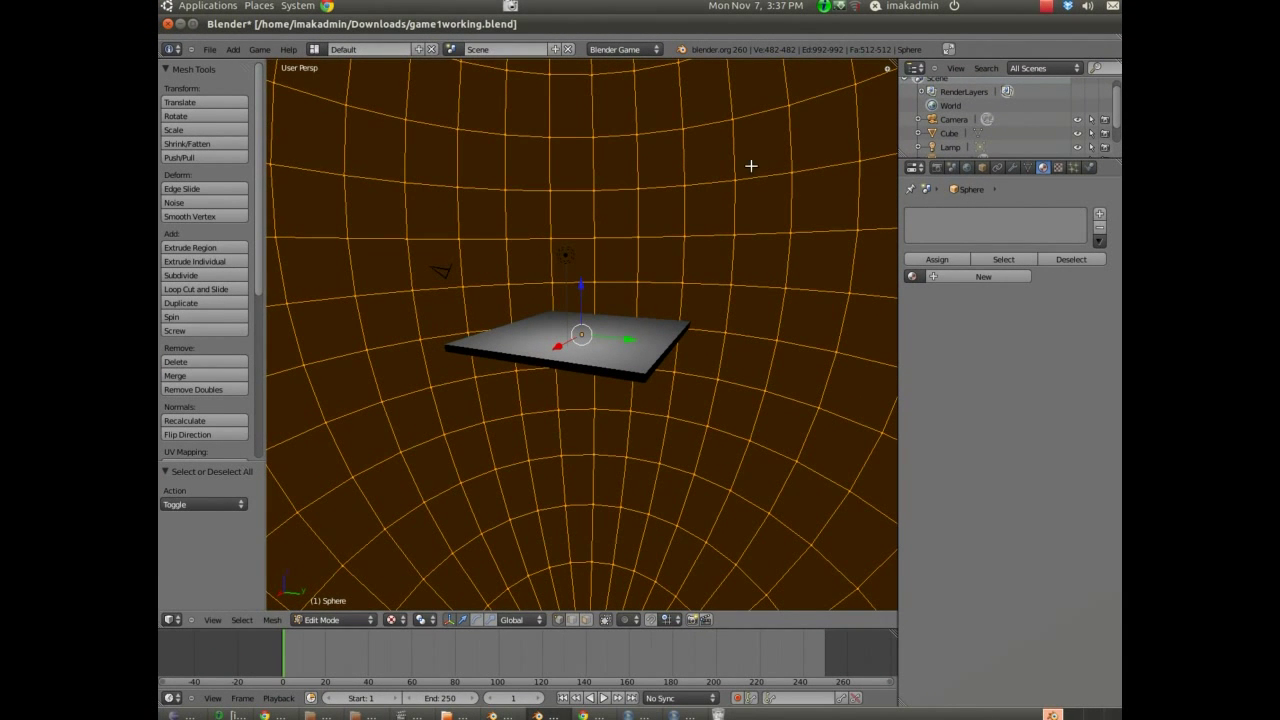
{"action": "left_click", "coordinate": [972, 277]}
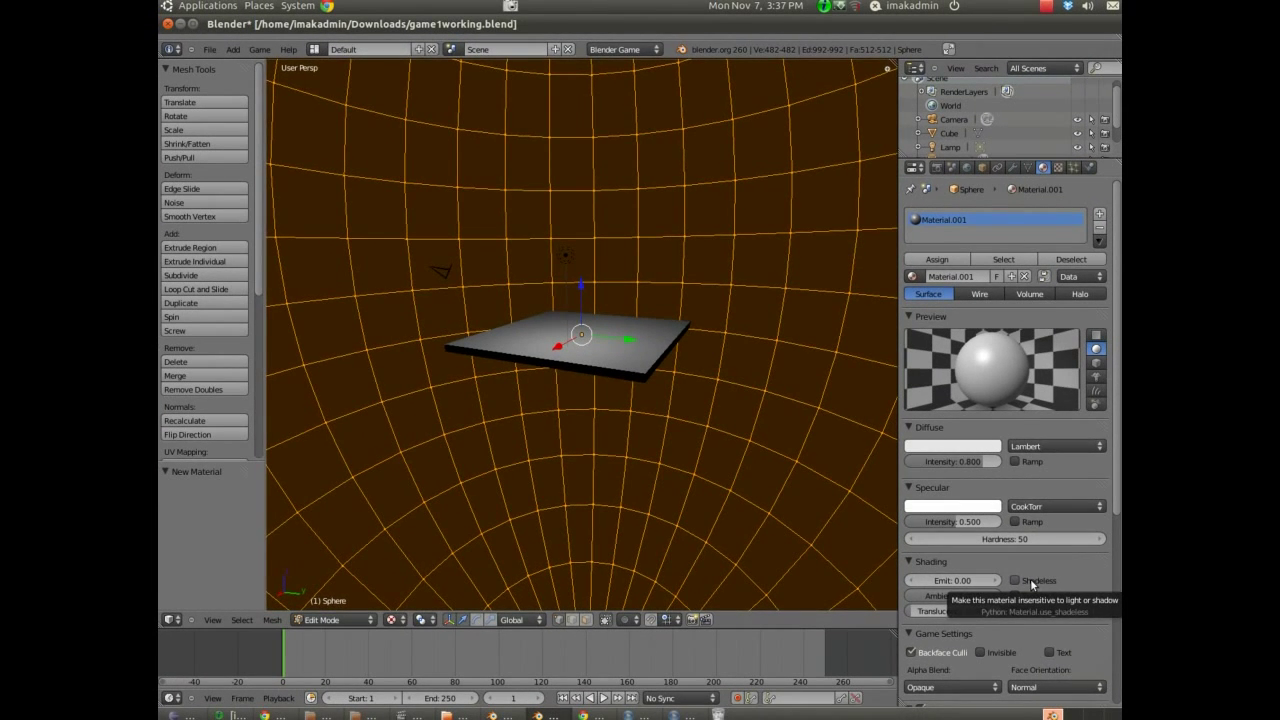
{"action": "left_click", "coordinate": [1030, 578]}
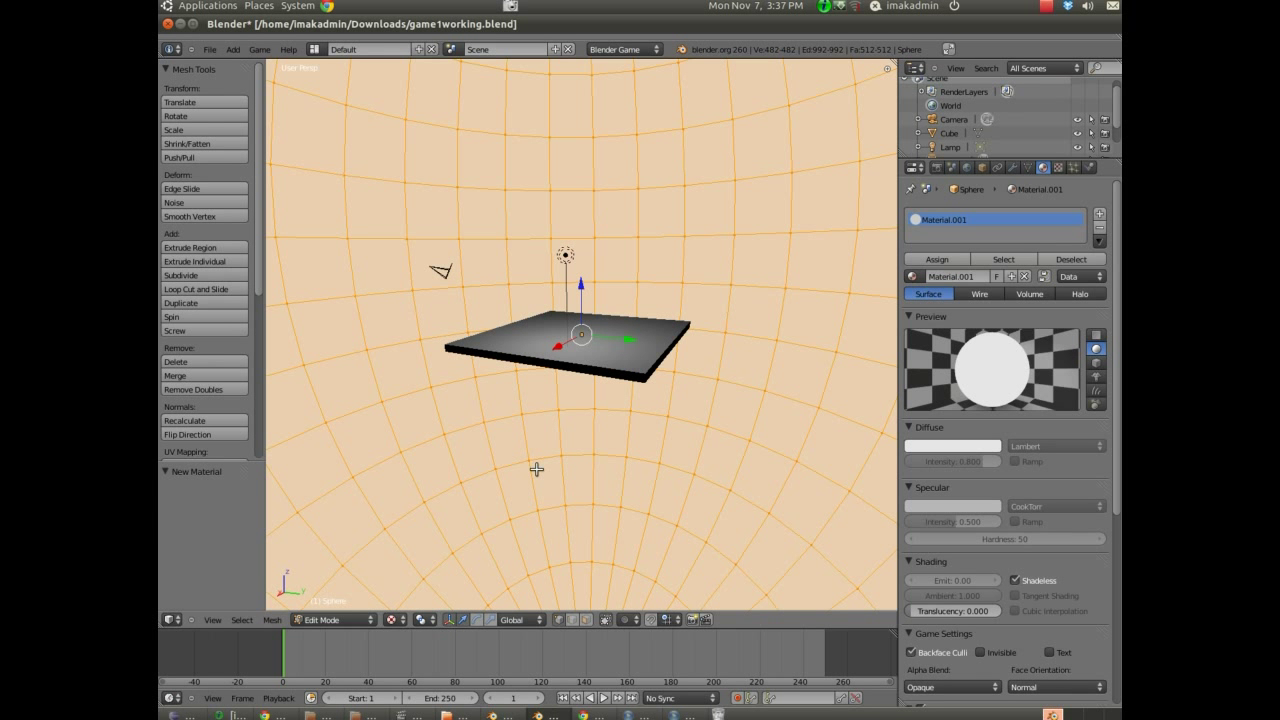
{"action": "middle_click_drag", "start_coordinate": [537, 469], "coordinate": [510, 386]}
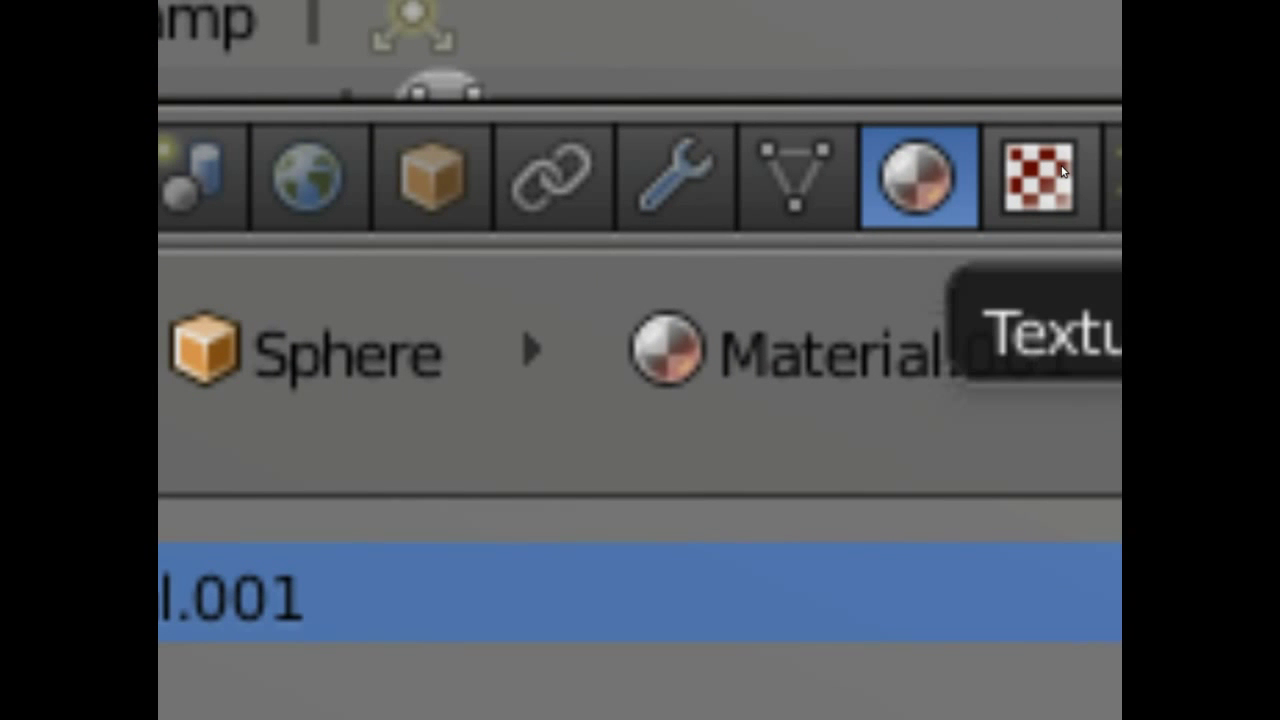
{"action": "left_click", "coordinate": [1063, 172]}
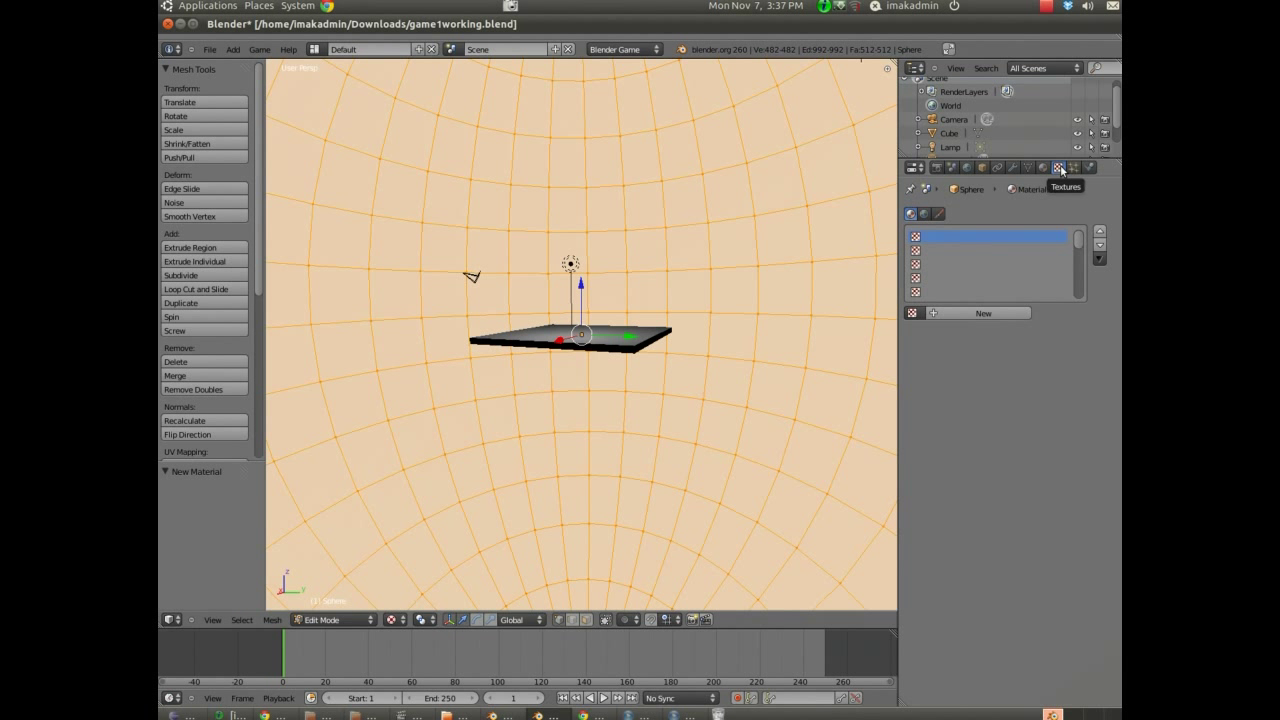
Add an Image or Movie texture to the material, loaded with sphericalMap.jpg.
{"action": "left_click", "coordinate": [969, 313]}
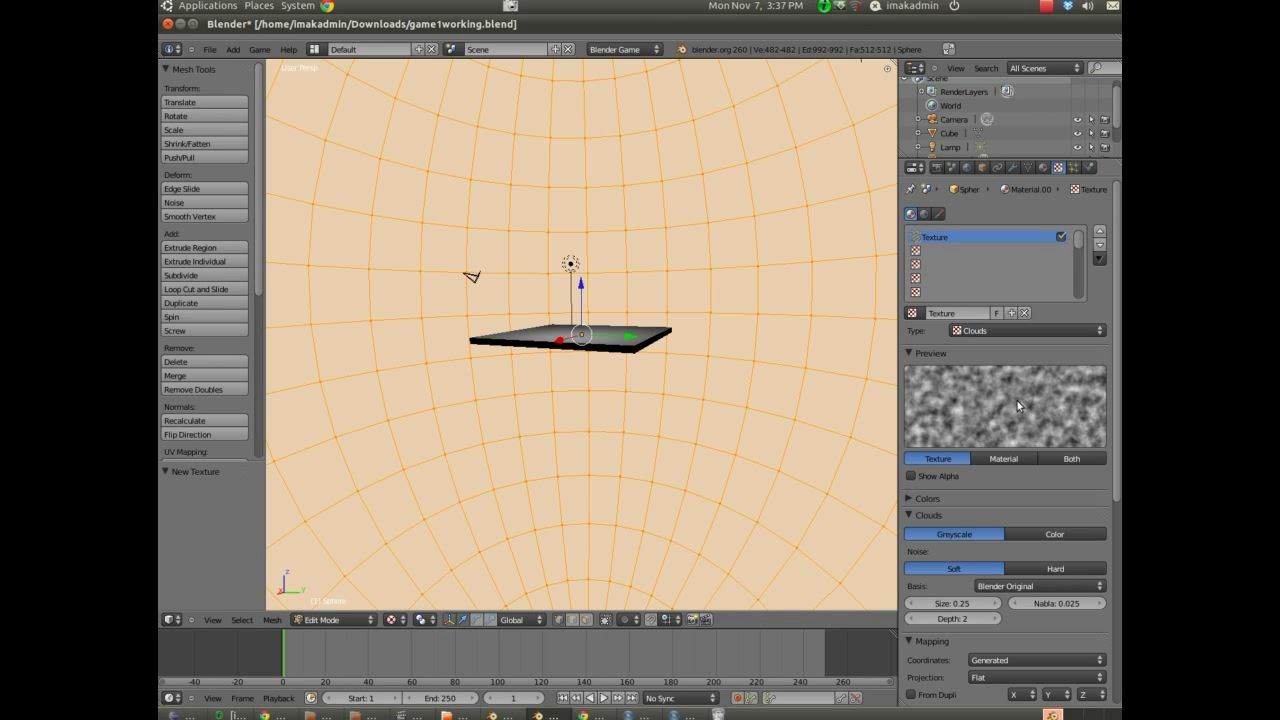
{"action": "left_click", "coordinate": [993, 331]}
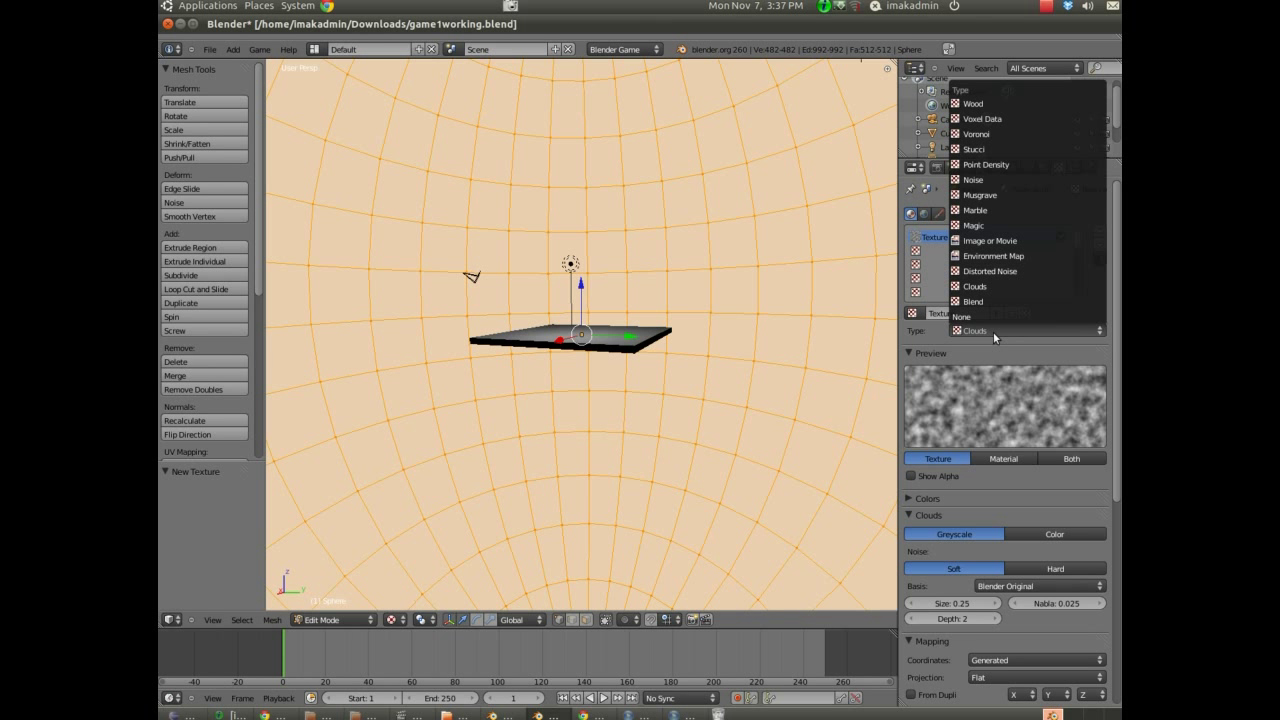
{"action": "left_click", "coordinate": [985, 242]}
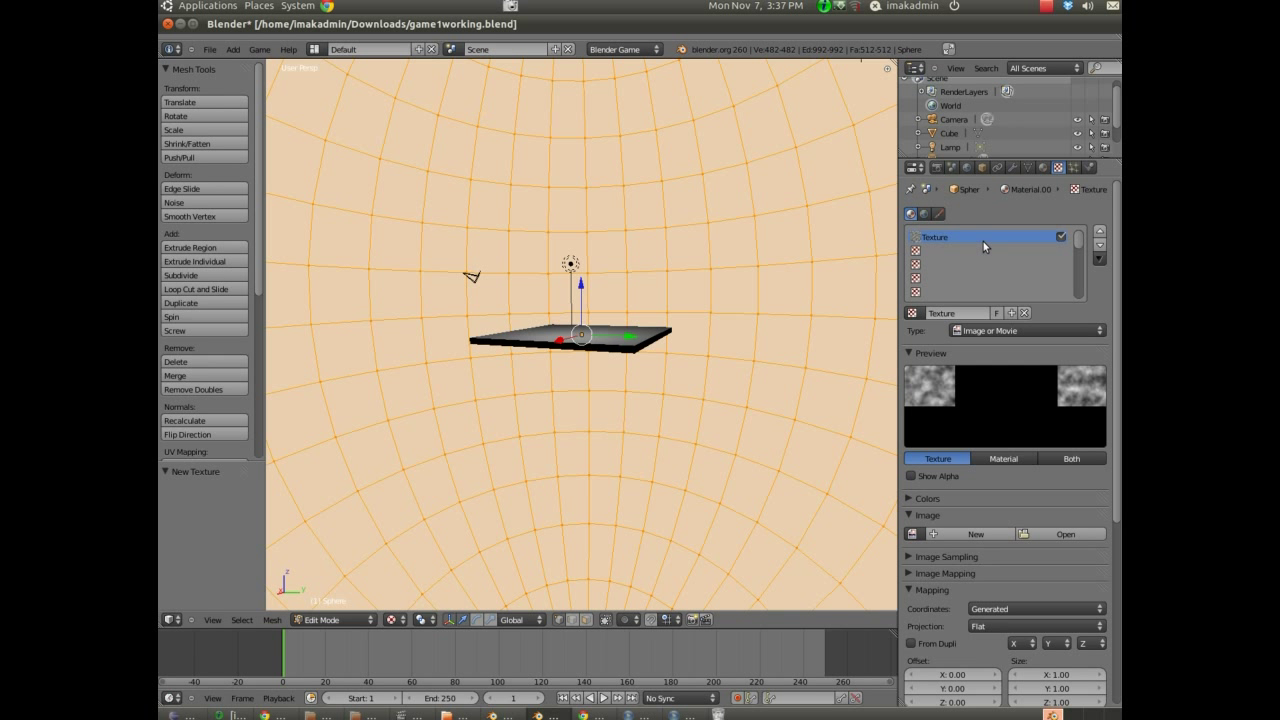
{"action": "left_click", "coordinate": [1048, 535]}
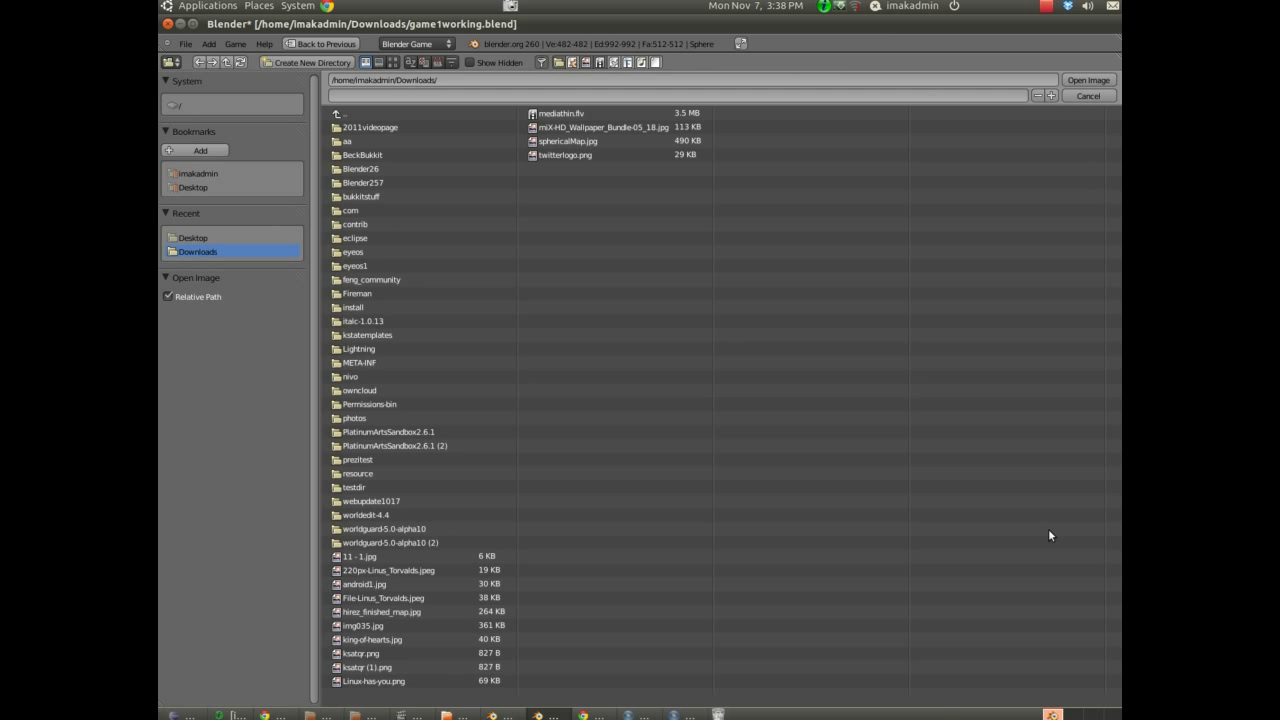
{"action": "left_click", "coordinate": [571, 146]}
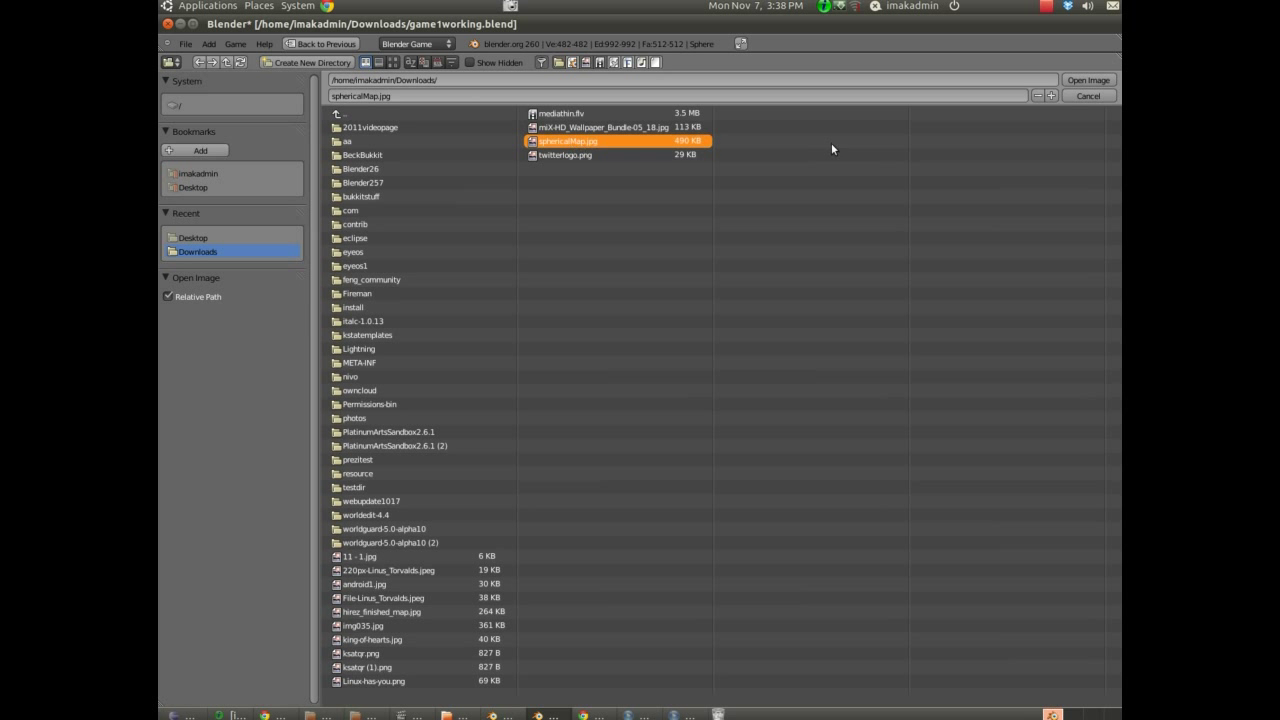
{"action": "left_click", "coordinate": [1082, 82]}
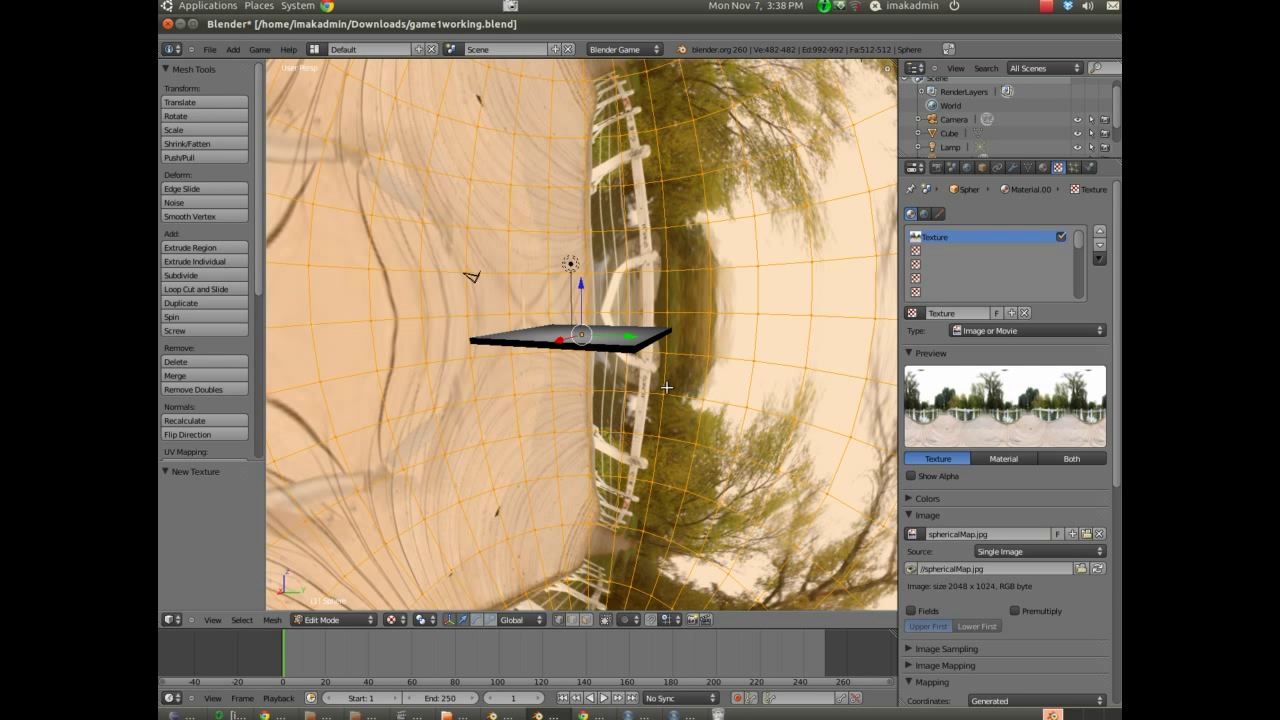
{"action": "middle_click_drag", "start_coordinate": [540, 420], "coordinate": [632, 422]}
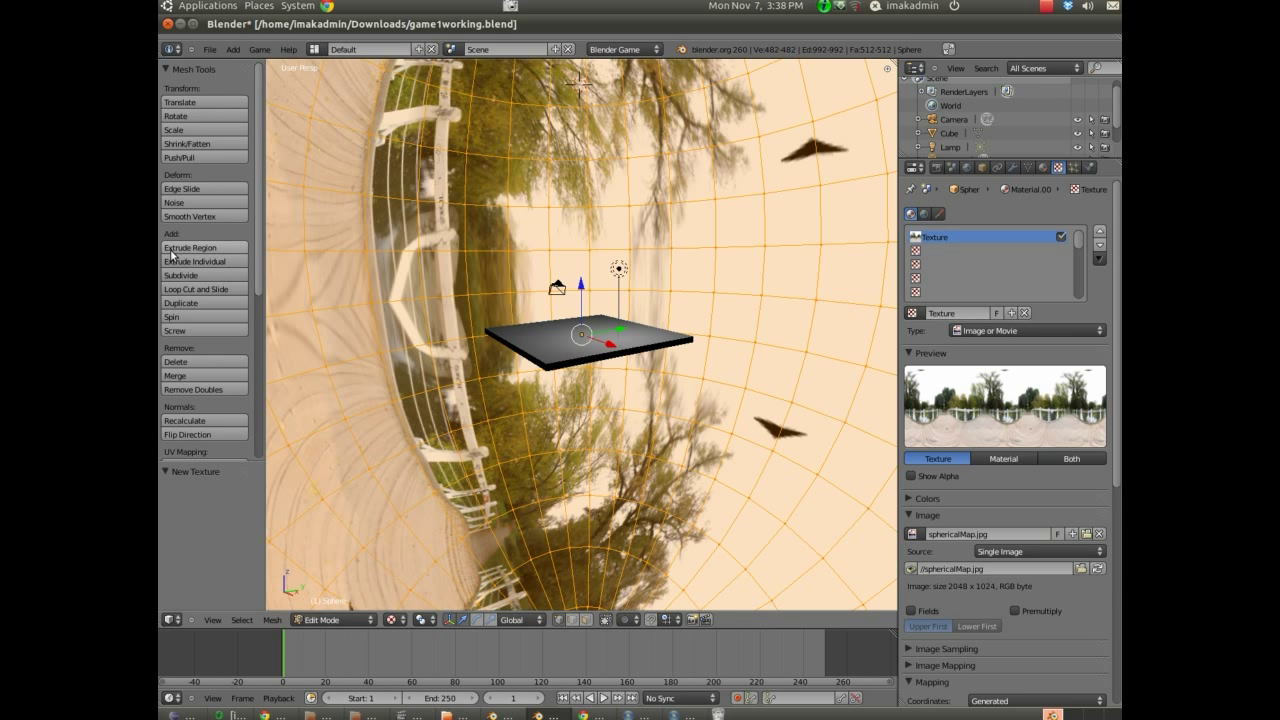
{"action": "scroll", "coordinate": [163, 380], "scroll_direction": "down", "scroll_amount": 2}
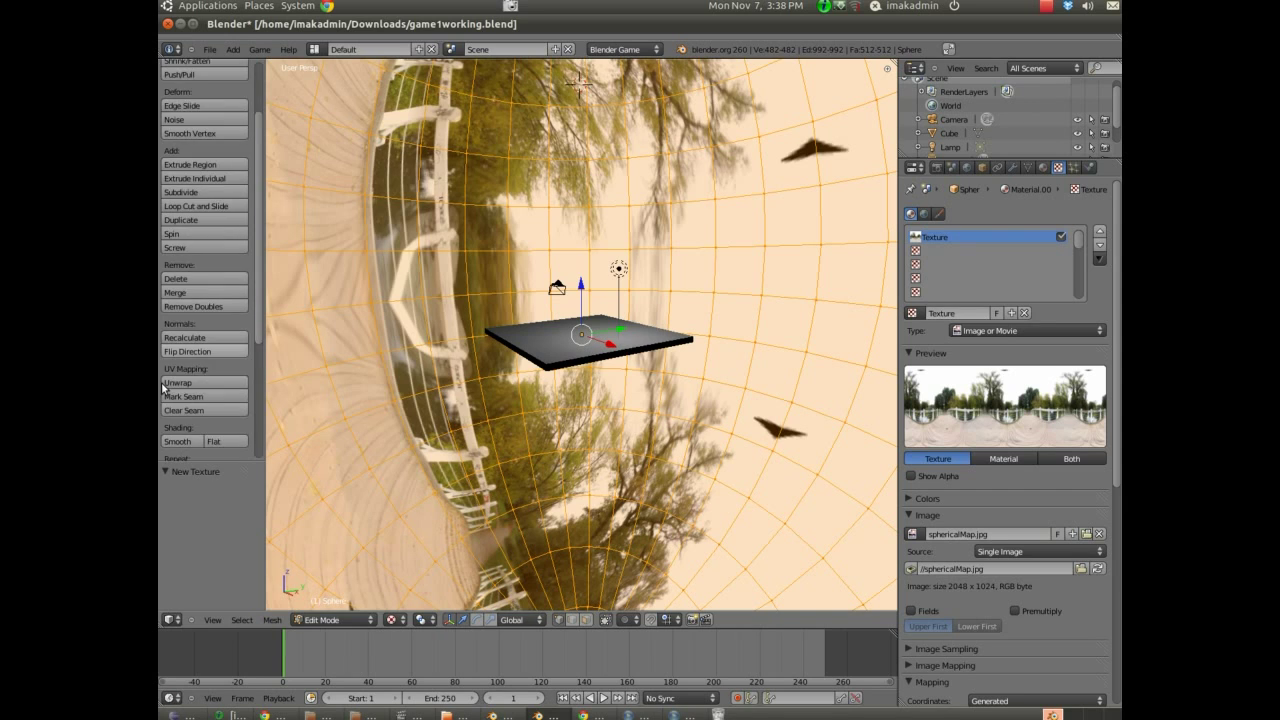
{"action": "scroll", "coordinate": [163, 387], "scroll_direction": "down", "scroll_amount": 1}
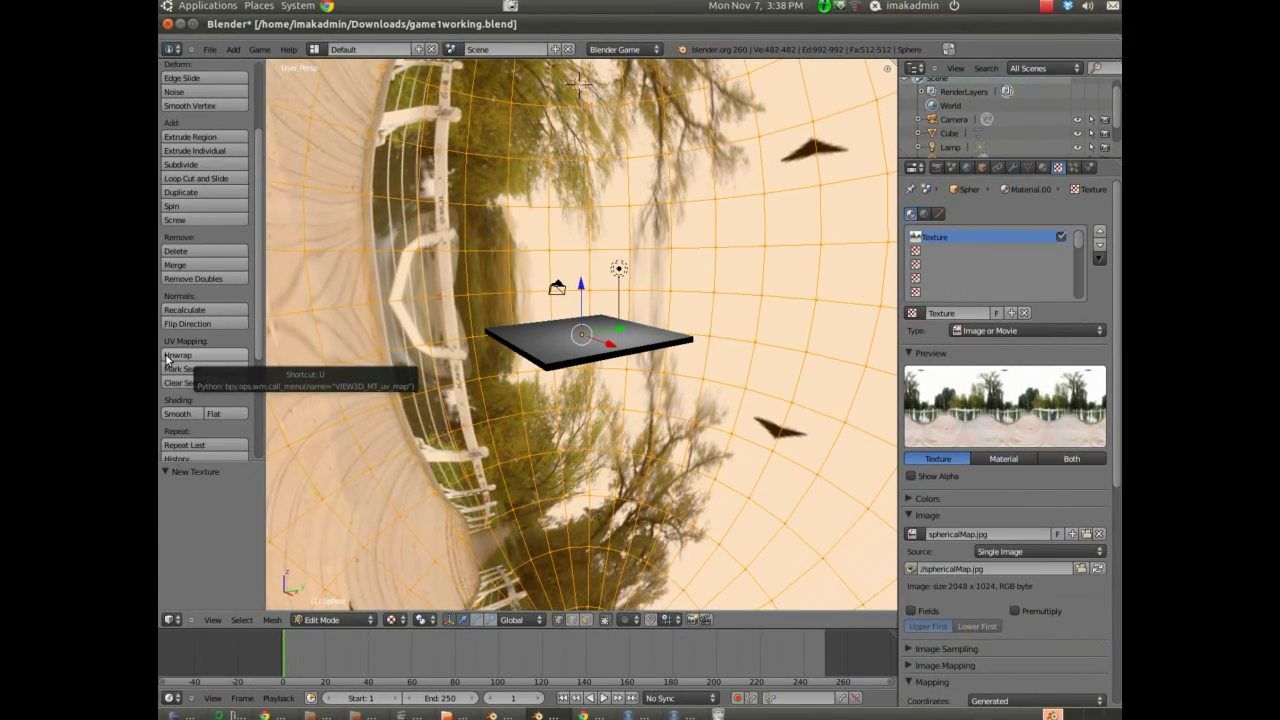
Unwrap the sphere with Sphere Projection, with Direction set to Align to Object.
{"action": "left_click", "coordinate": [167, 360]}
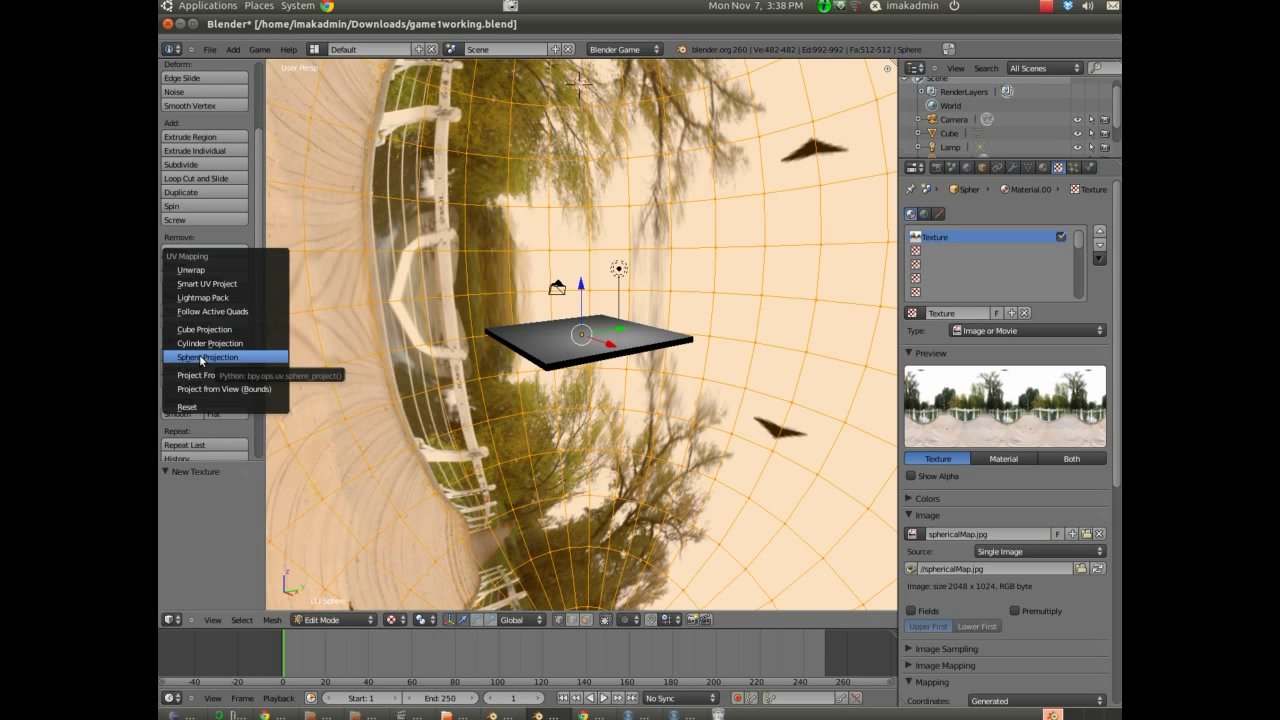
{"action": "left_click", "coordinate": [201, 357]}
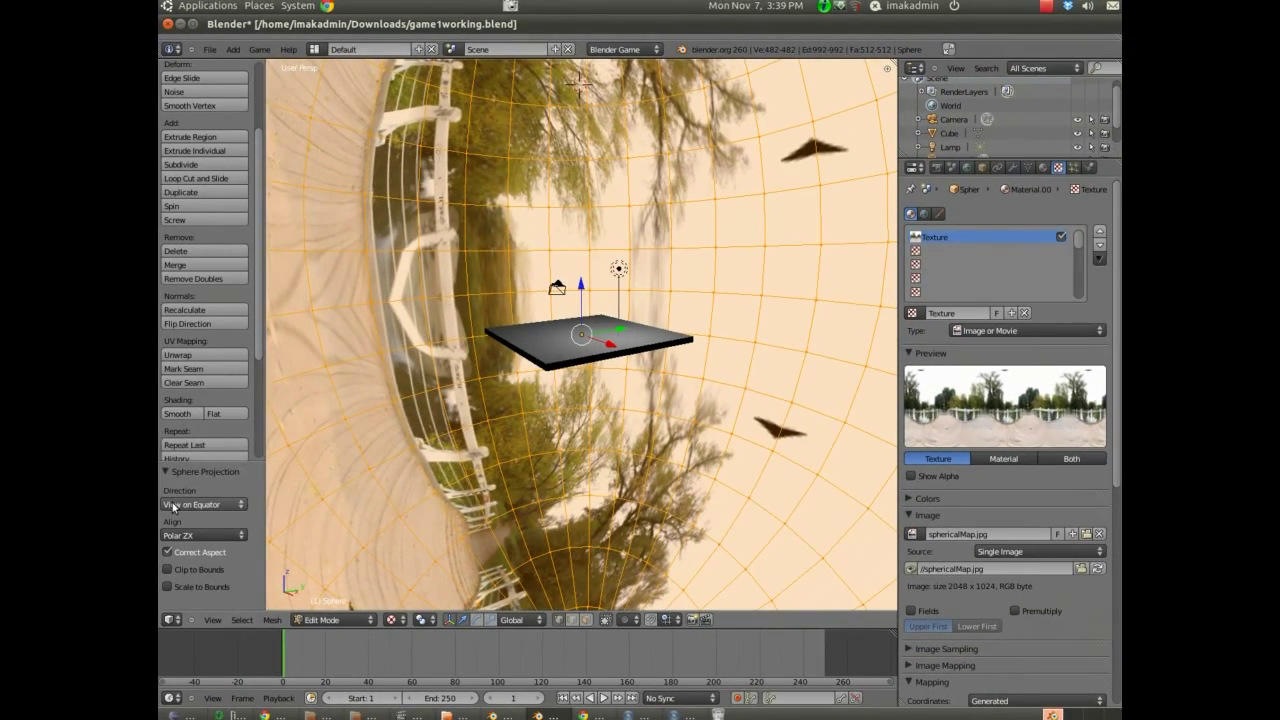
{"action": "left_click", "coordinate": [210, 529]}
{"action": "left_click", "coordinate": [185, 461]}
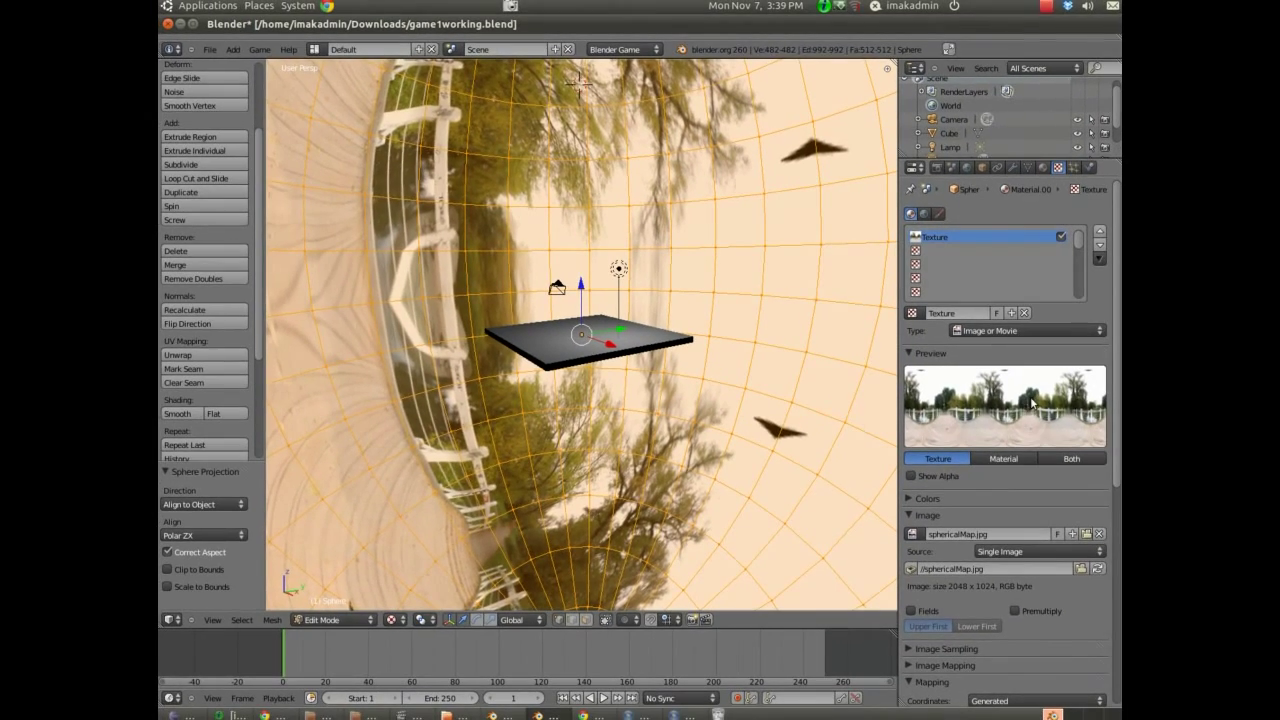
{"action": "scroll", "coordinate": [1032, 540], "scroll_direction": "down", "scroll_amount": 5}
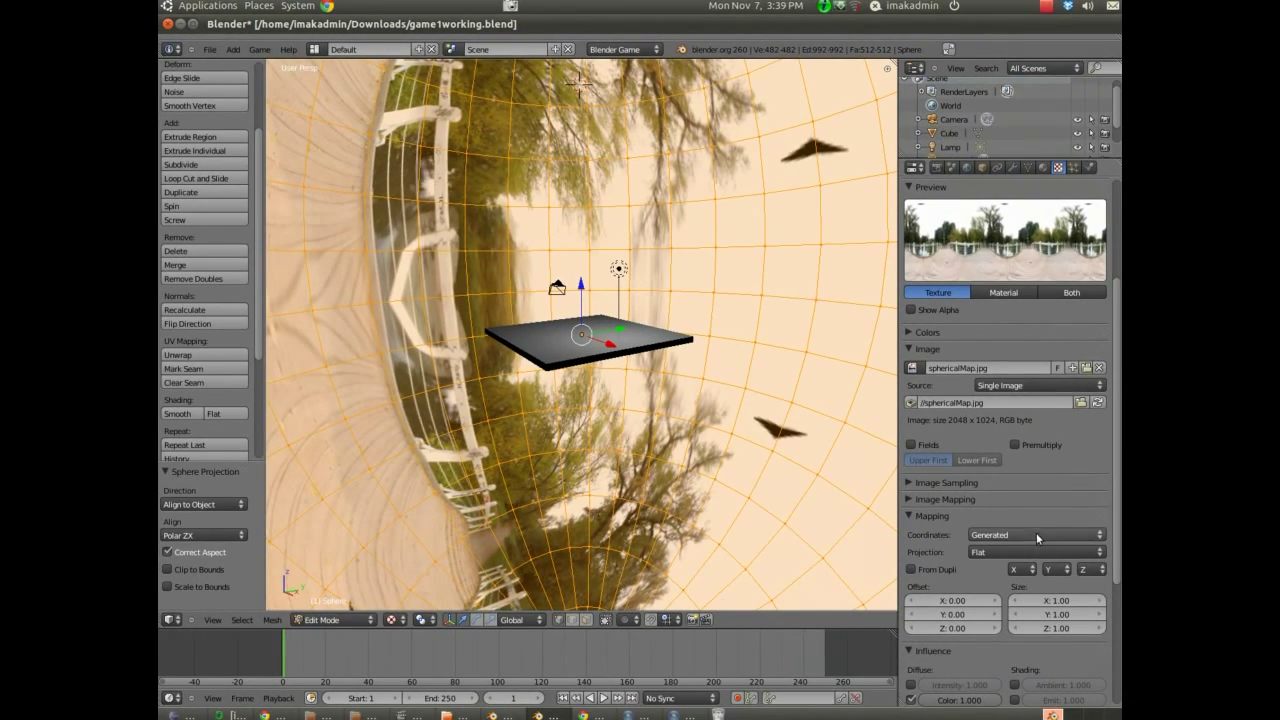
Set the texture Coordinates to UV, switch to Object Mode, and orbit to view the wrapped panorama.
{"action": "left_click", "coordinate": [1037, 528]}
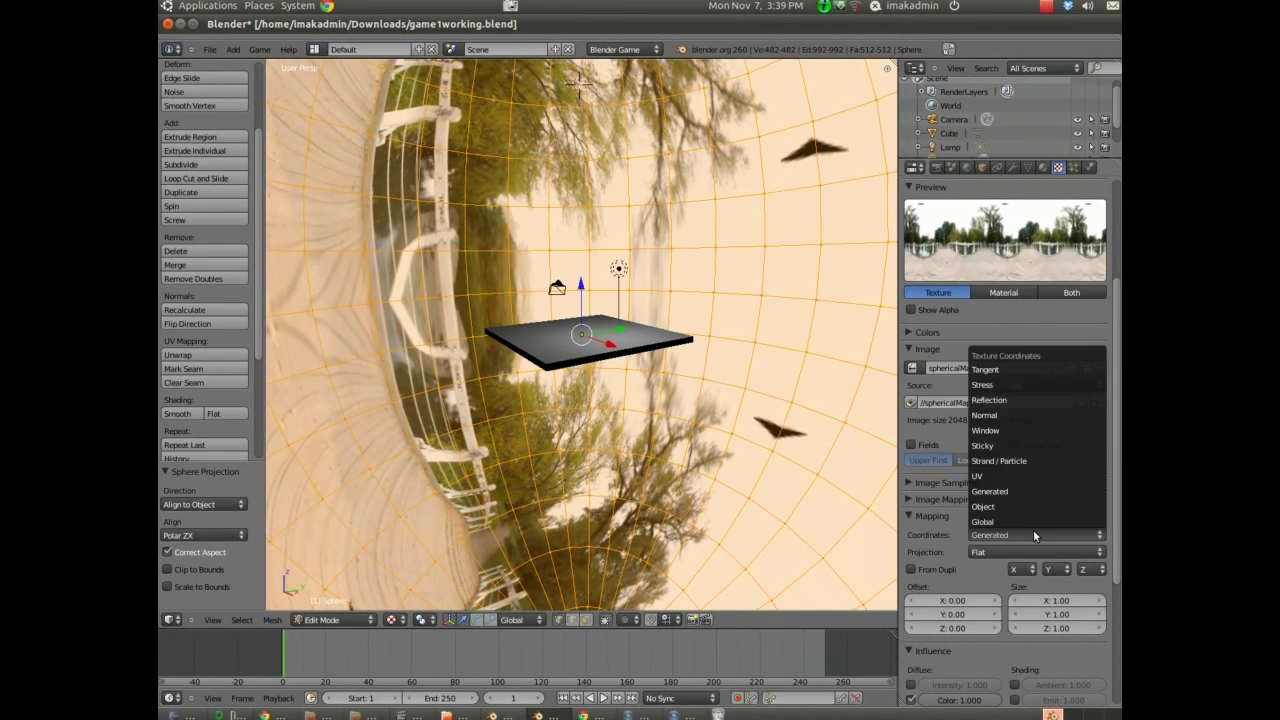
{"action": "left_click", "coordinate": [1008, 475]}
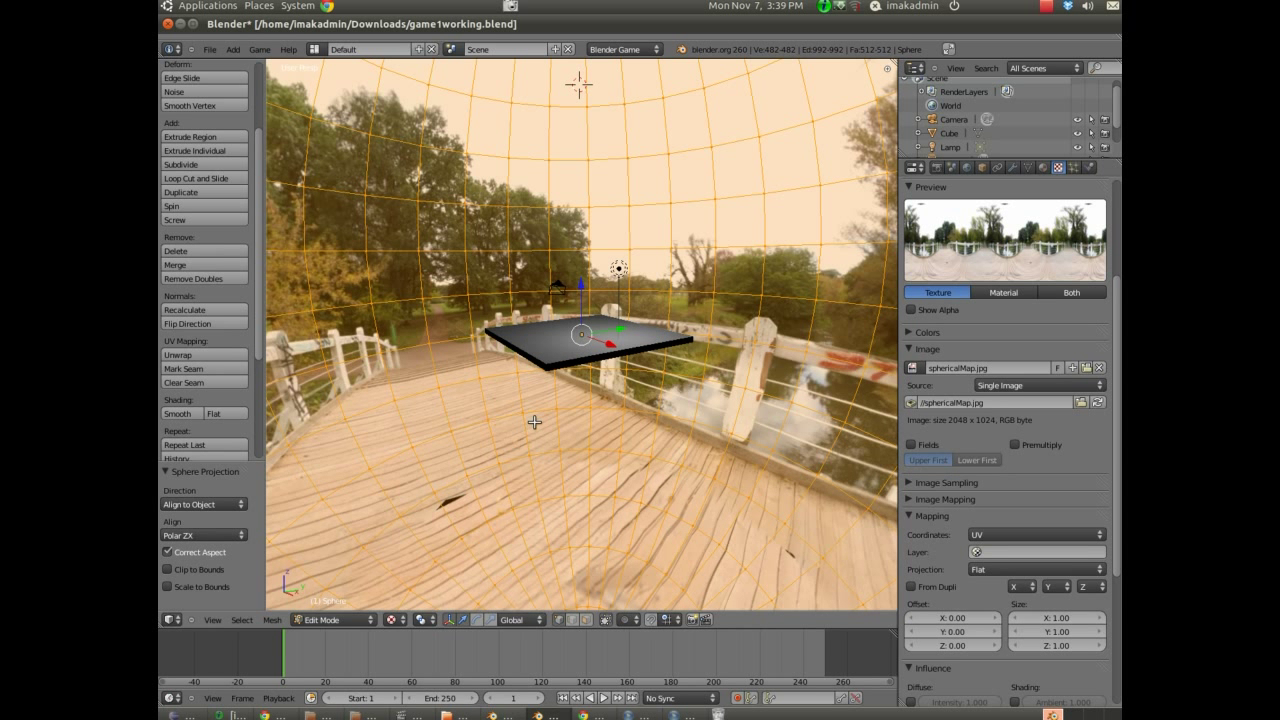
{"action": "left_click", "coordinate": [345, 620]}
{"action": "left_click", "coordinate": [340, 607]}
{"action": "middle_click_drag", "start_coordinate": [521, 364], "coordinate": [323, 266]}
{"action": "middle_click_drag", "start_coordinate": [698, 372], "coordinate": [591, 356]}
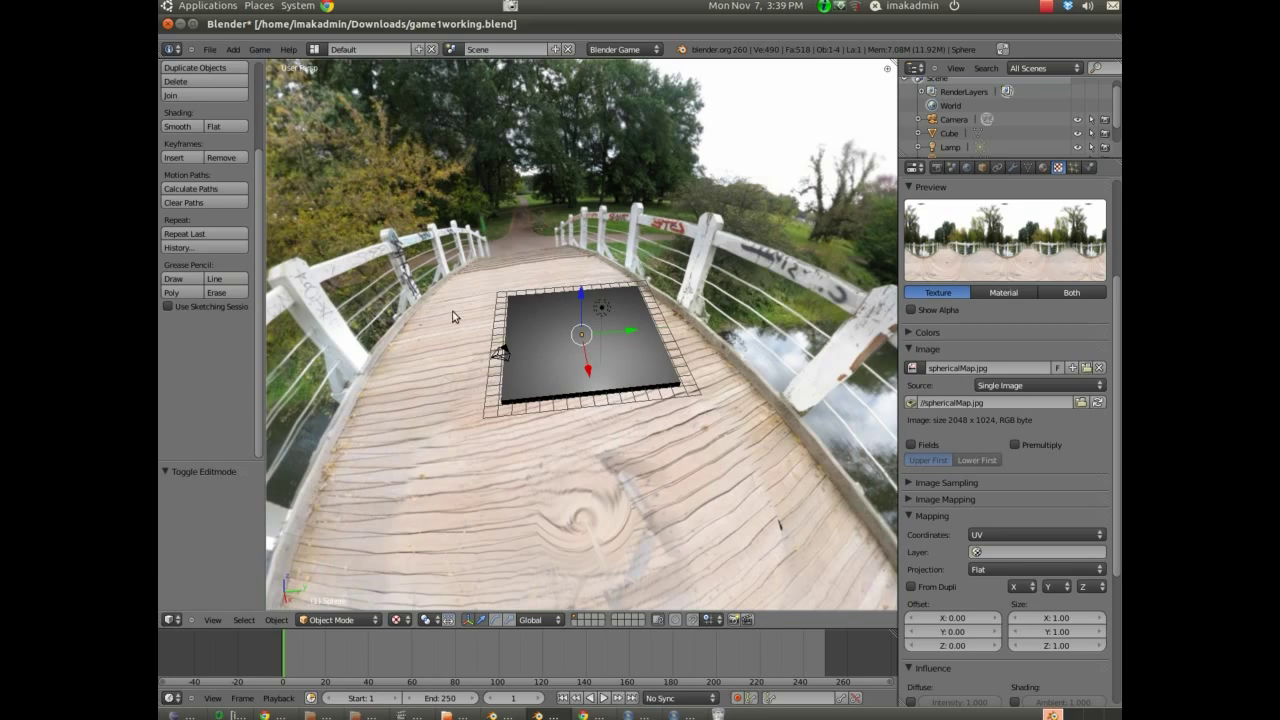
{"action": "middle_click_drag", "start_coordinate": [452, 316], "coordinate": [637, 419]}
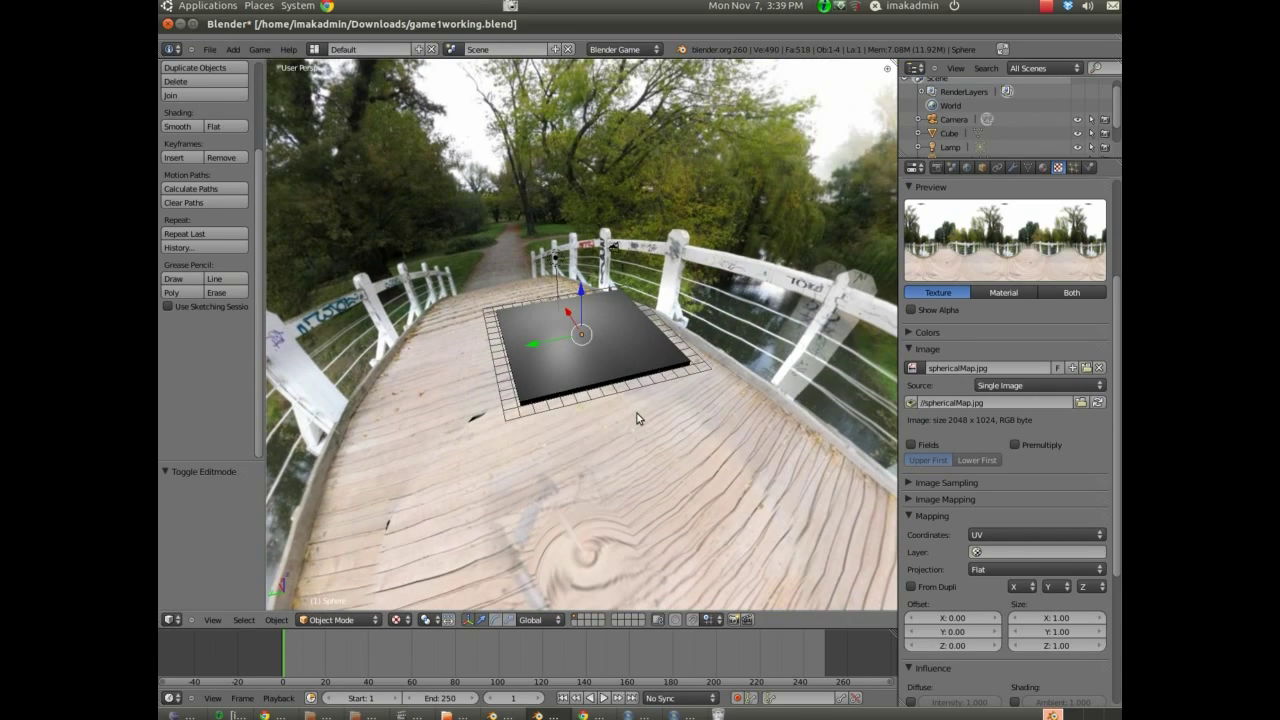
{"action": "left_click", "coordinate": [349, 619]}
{"action": "left_click", "coordinate": [341, 592]}
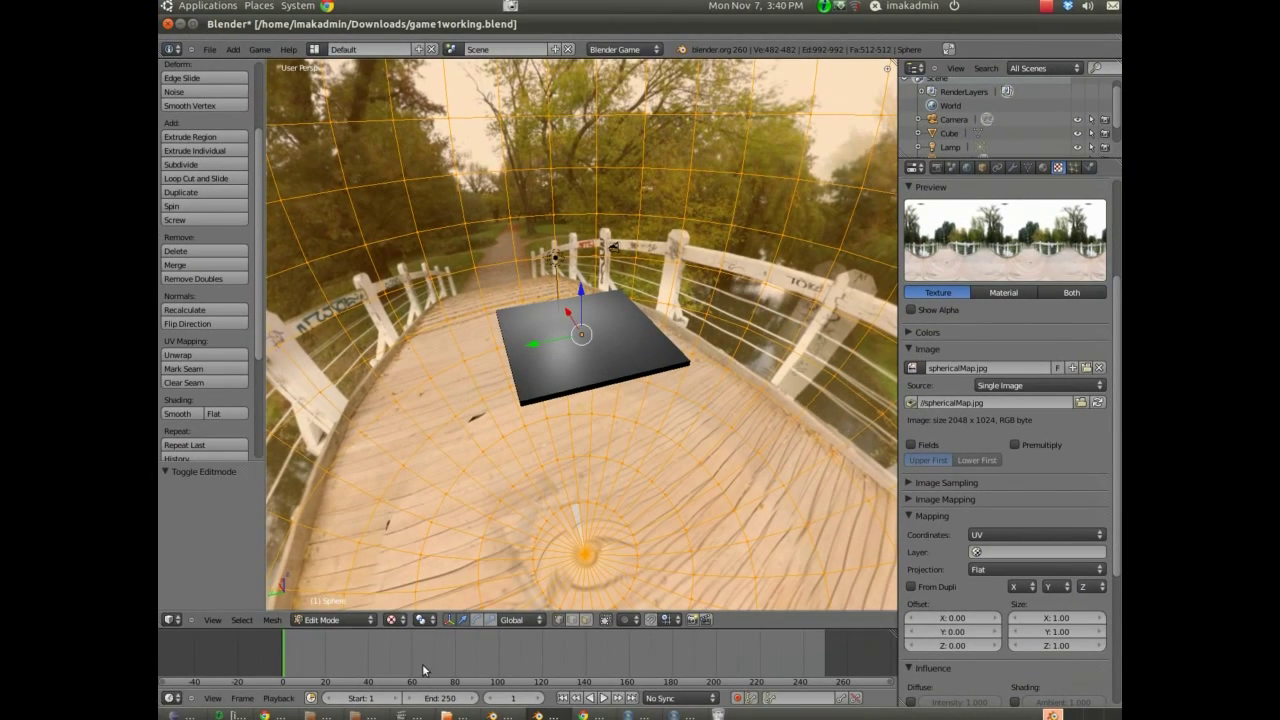
{"action": "left_click", "coordinate": [335, 619]}
{"action": "left_click", "coordinate": [320, 606]}
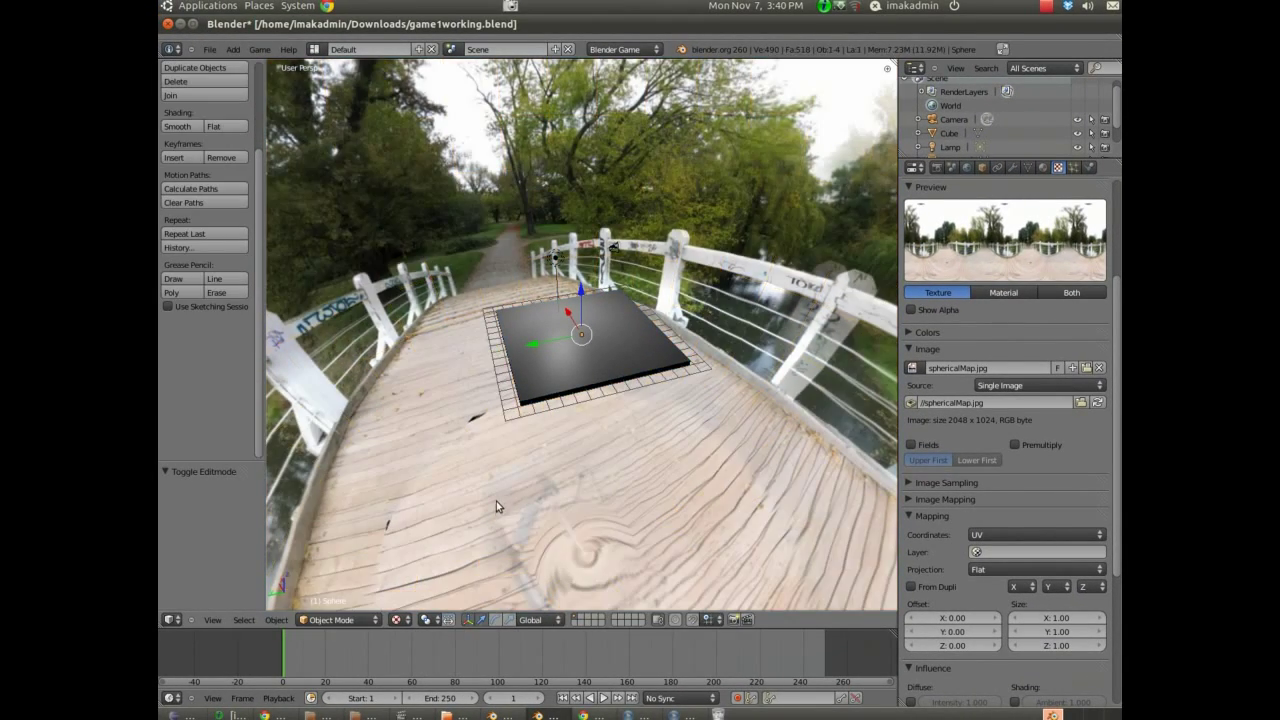
{"action": "middle_click_drag", "start_coordinate": [496, 501], "coordinate": [498, 458]}
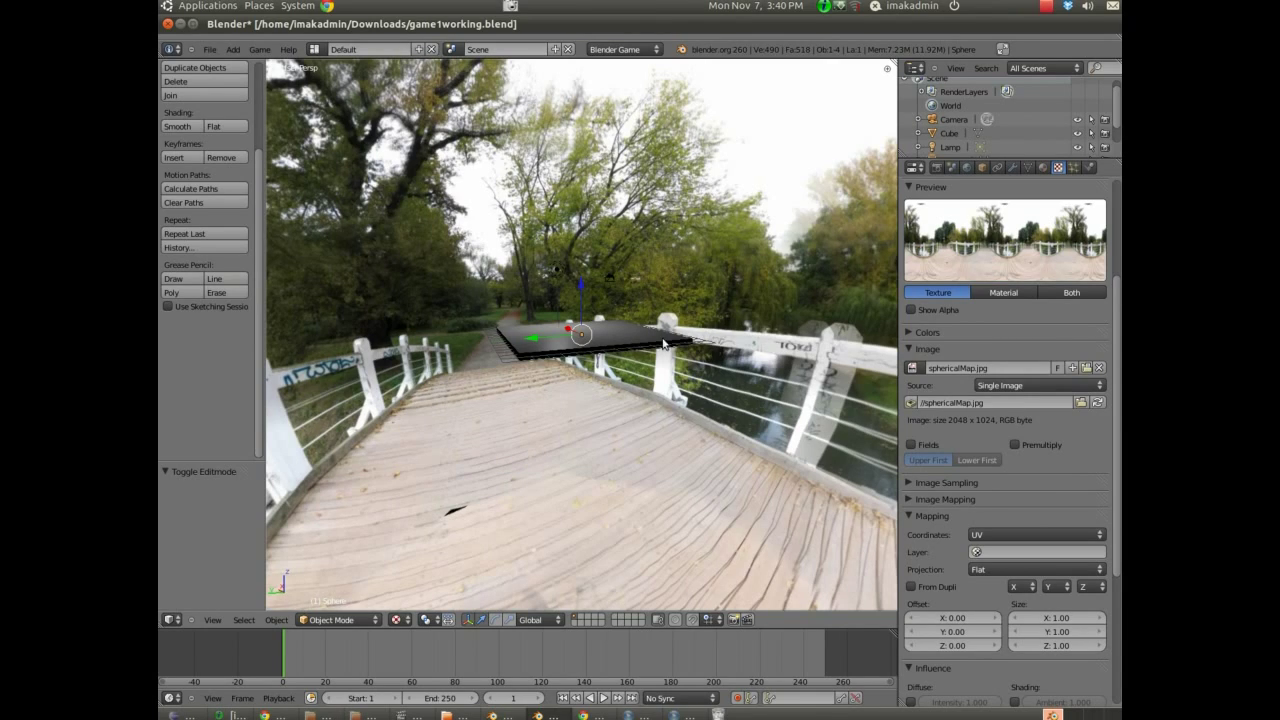
{"action": "middle_click_drag", "start_coordinate": [664, 345], "coordinate": [616, 393]}
{"action": "middle_click_drag", "start_coordinate": [708, 419], "coordinate": [610, 405]}
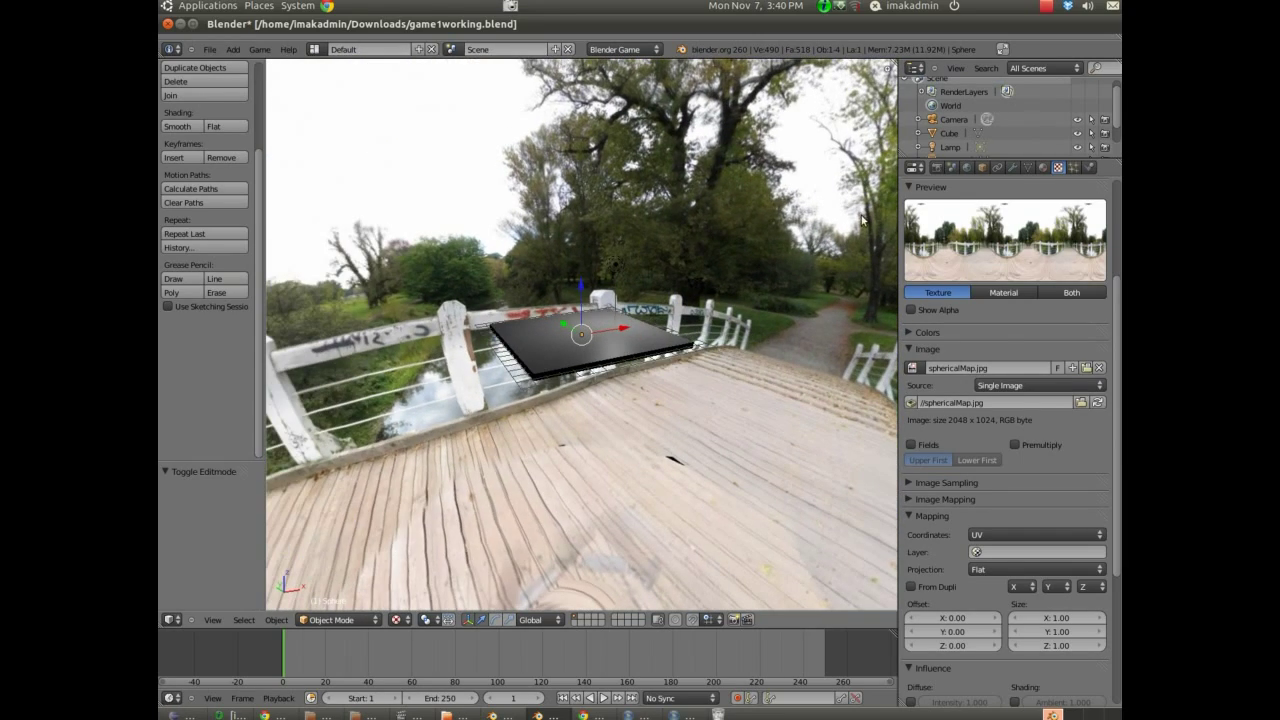
{"action": "left_click", "coordinate": [1046, 7]}
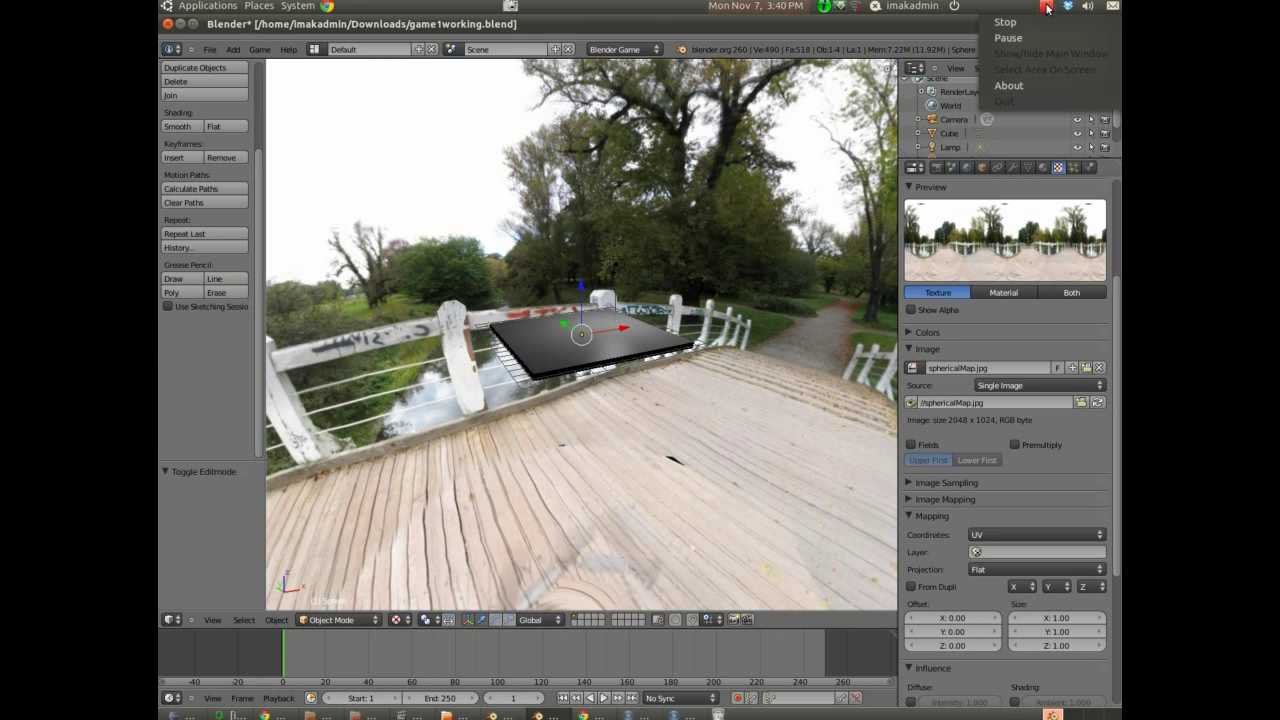